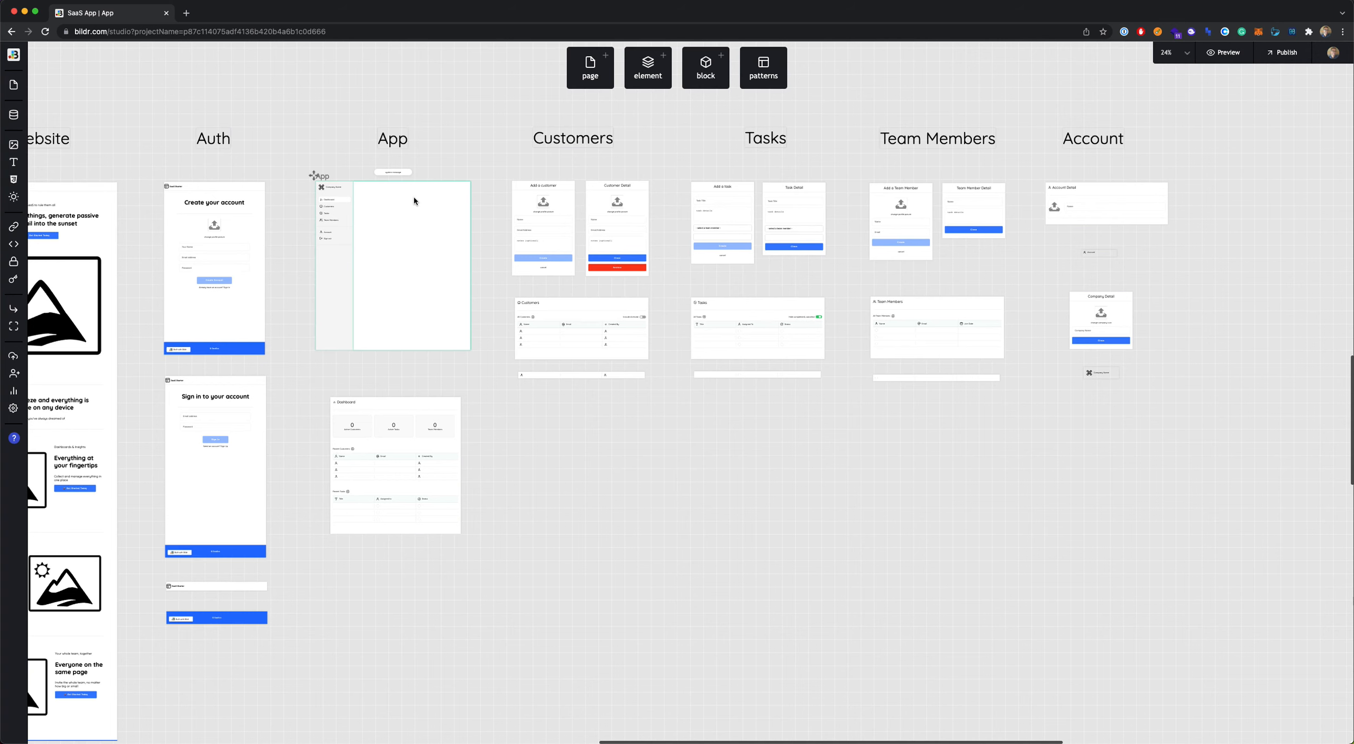
Step: Survey the page groups on the canvas, from App through Customers, Tasks, Team Members and Account, and back to Website
scroll(414, 196, "right", 5)
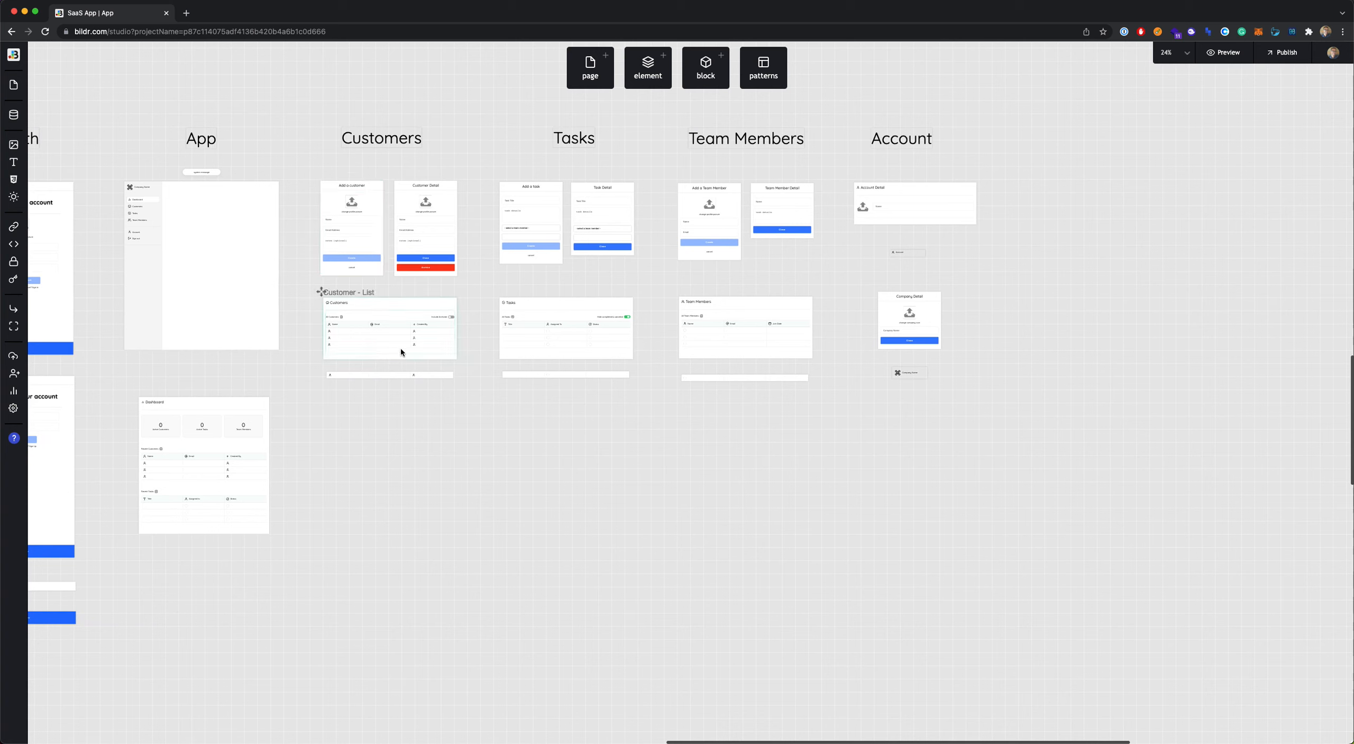
scroll(465, 275, "right", 3)
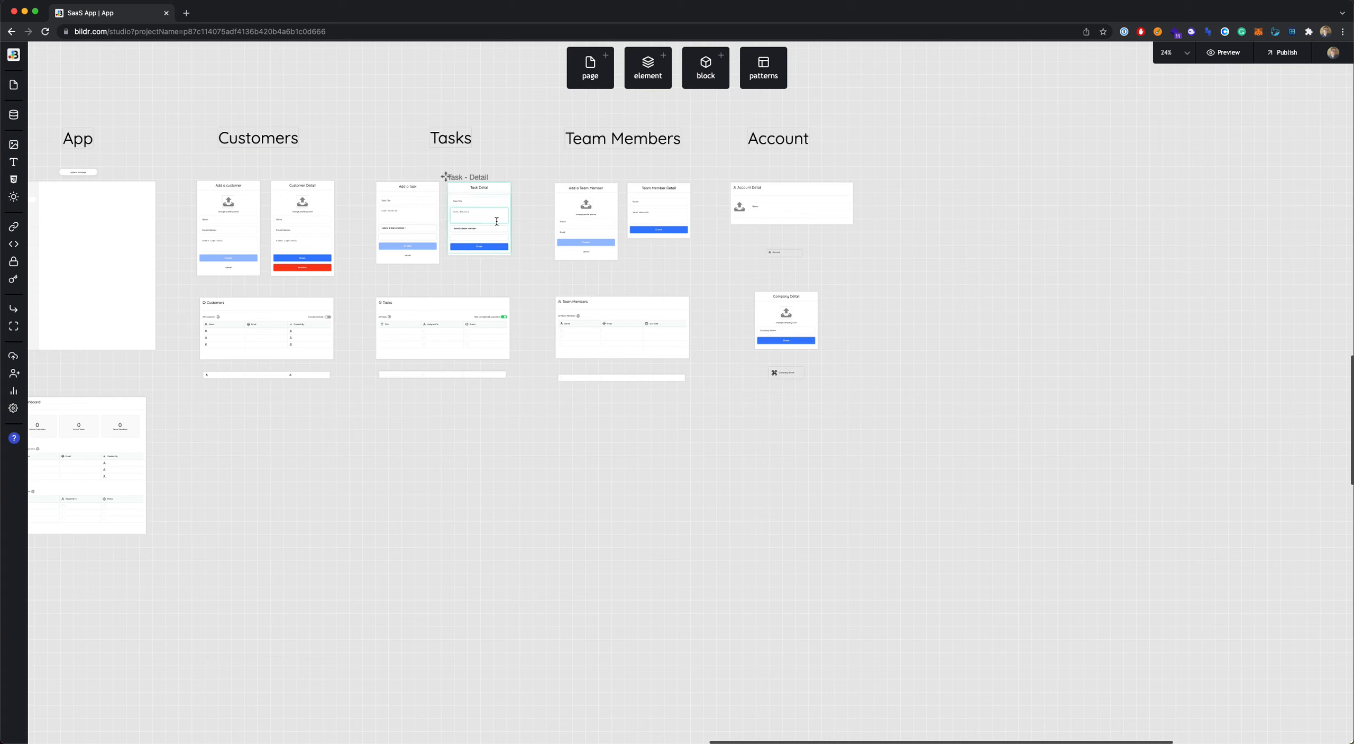
scroll(591, 234, "right", 5)
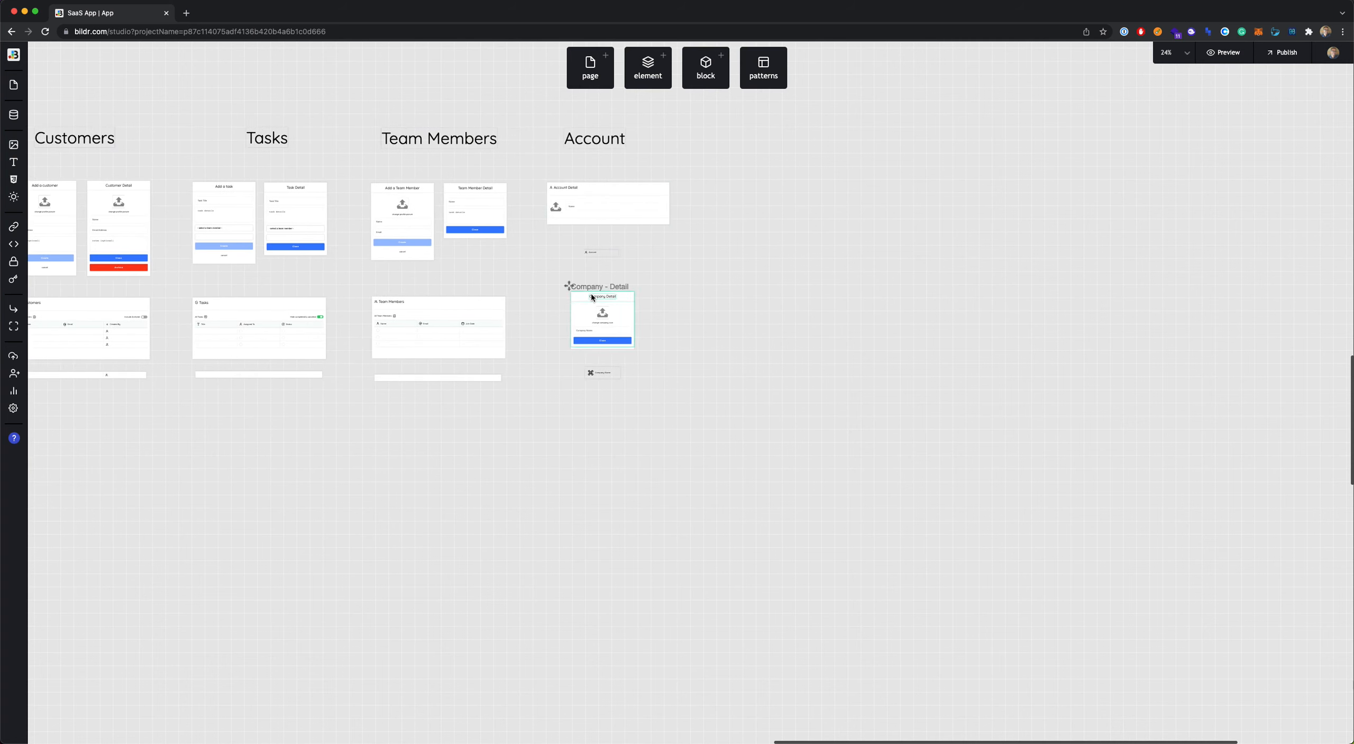
scroll(592, 297, "left", 15)
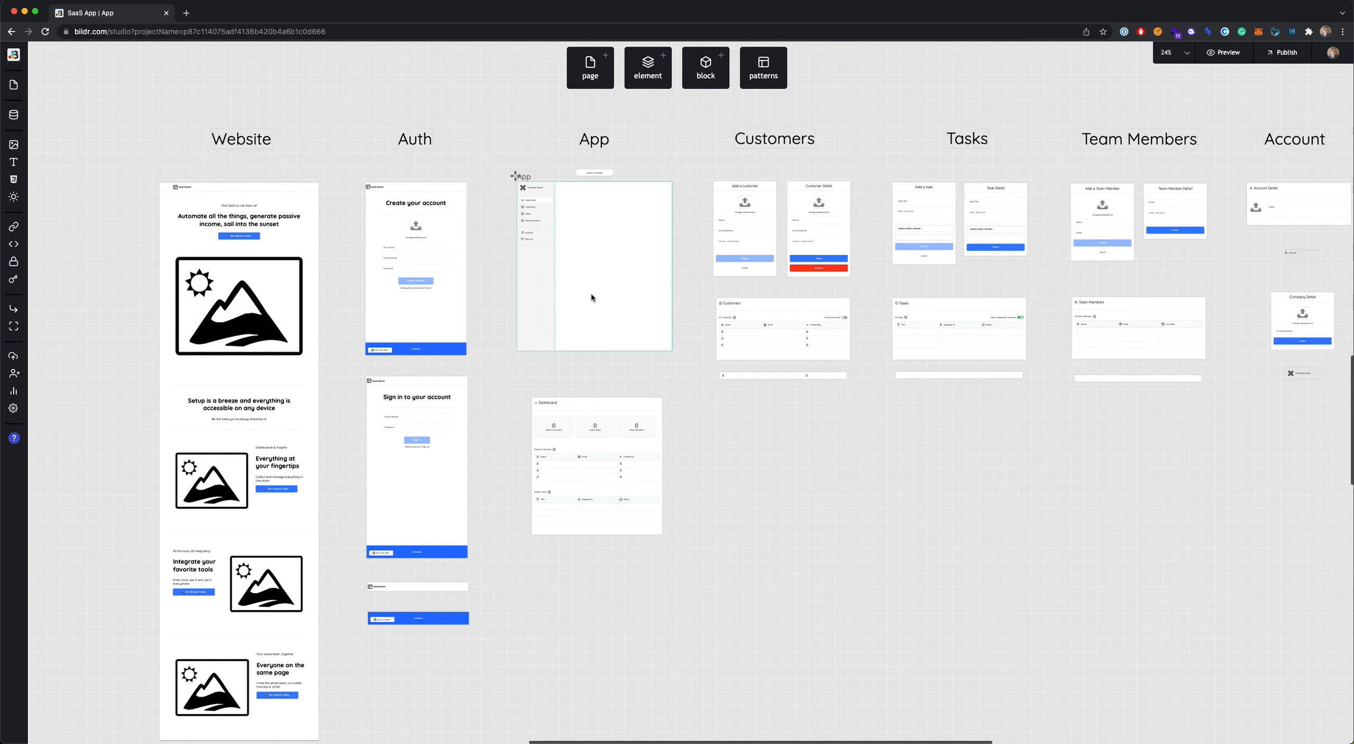
scroll(592, 298, "left", 1)
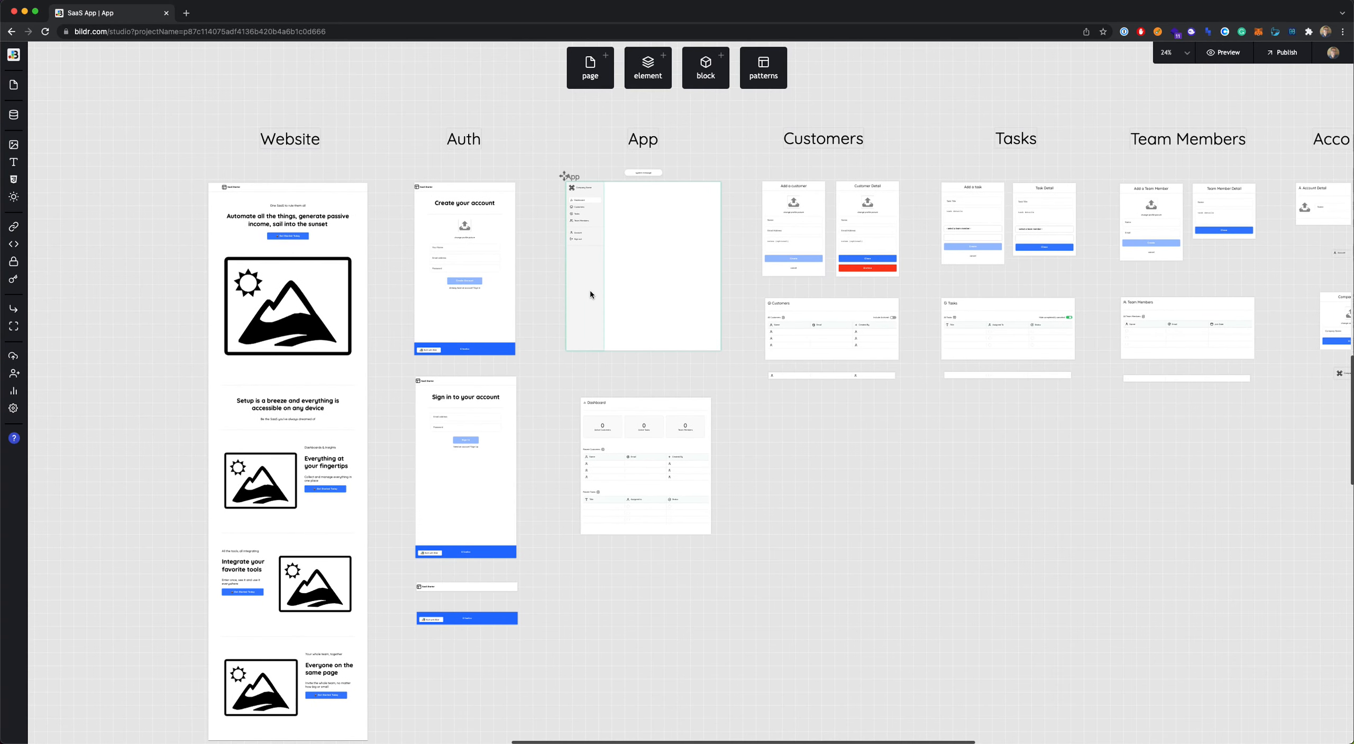
scroll(587, 291, "left", 3)
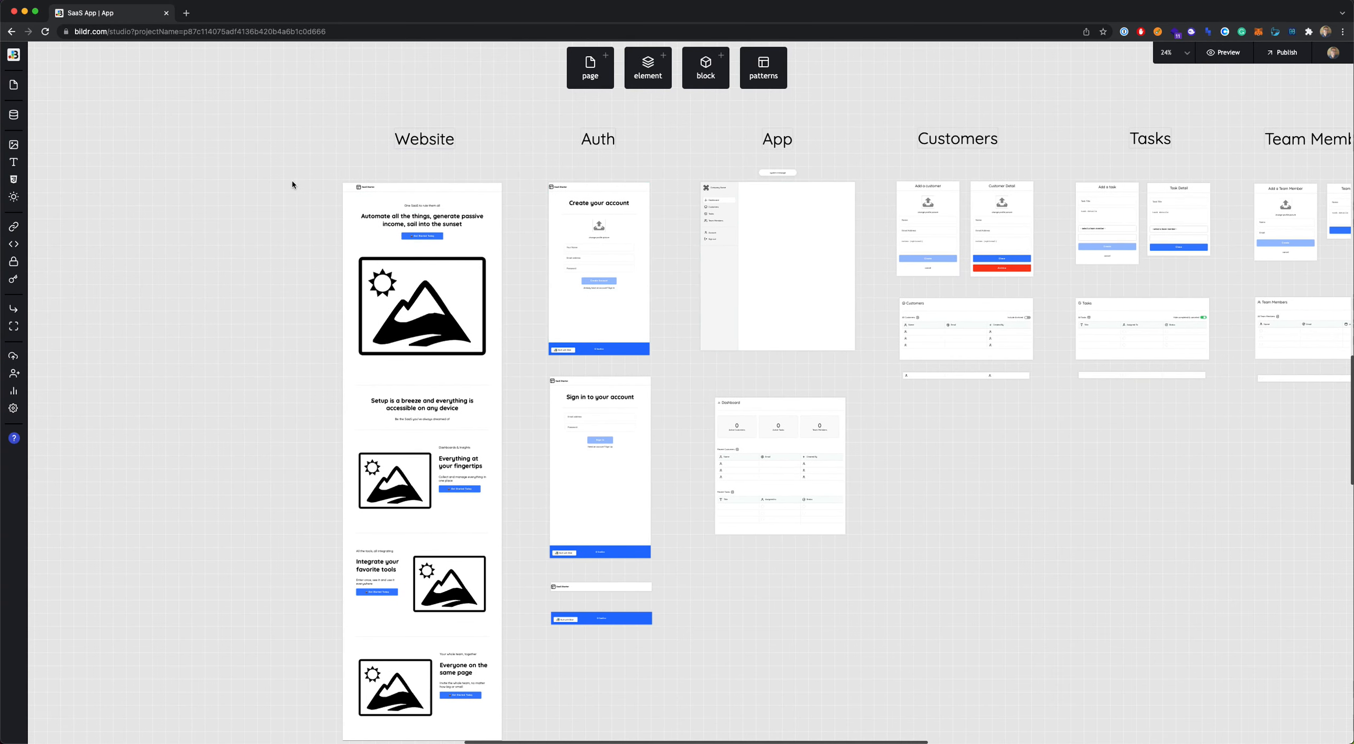
Step: Open the component page of the header used on the Website - Home page and view its elements
scroll(292, 184, "up", 5)
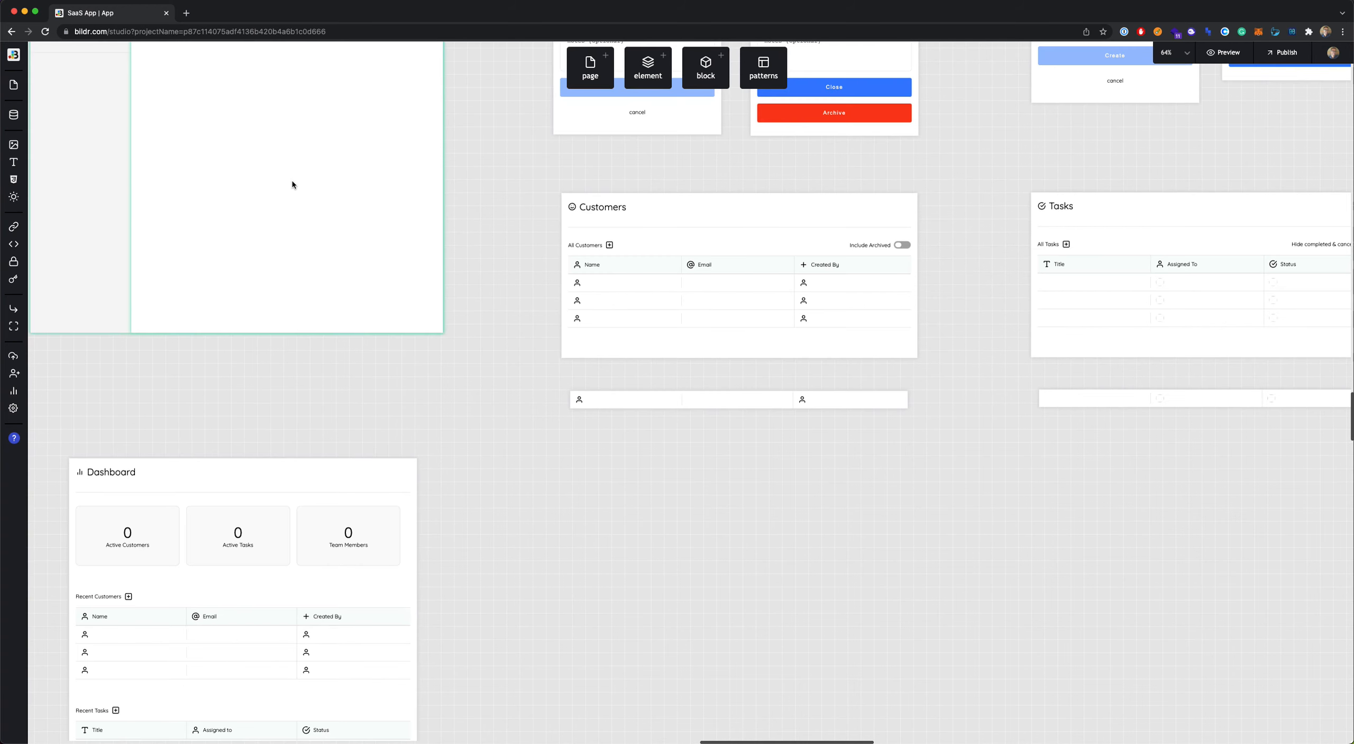
scroll(359, 199, "up", 5)
scroll(356, 197, "left", 10)
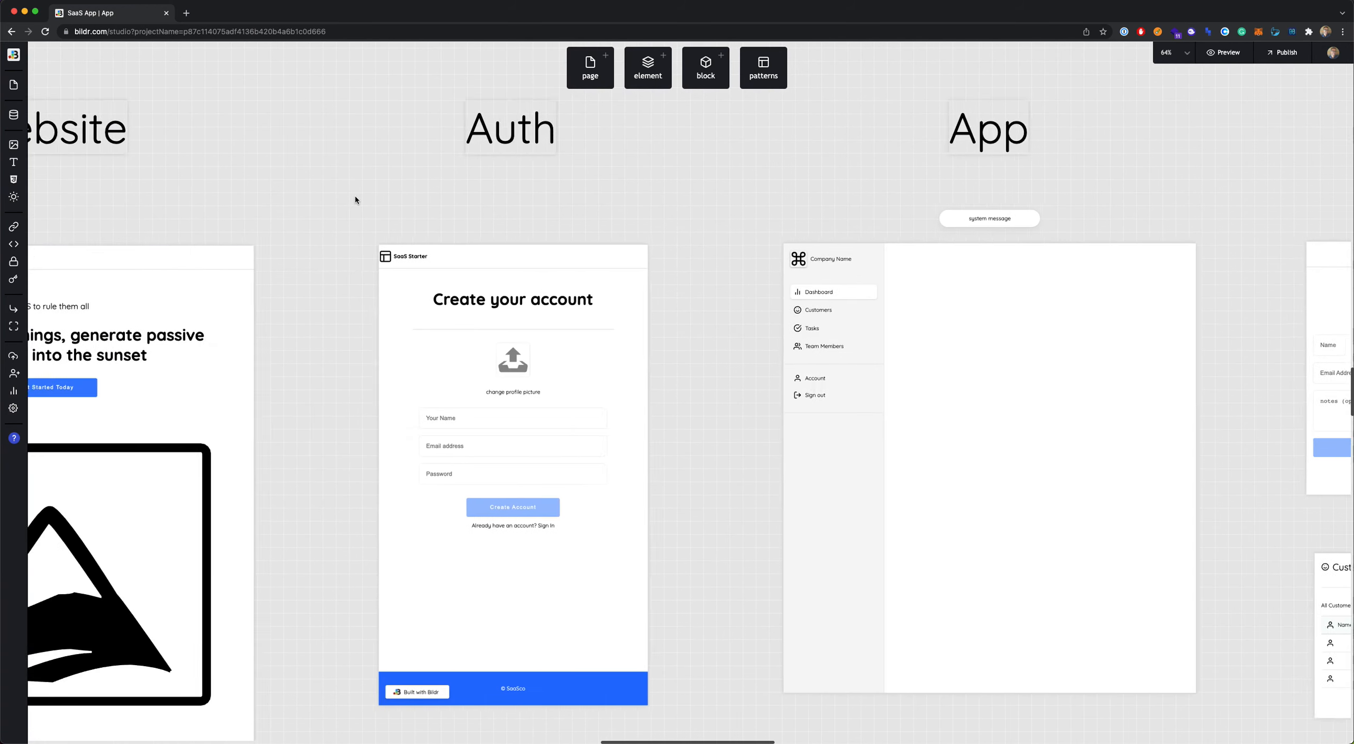
scroll(355, 199, "left", 3)
scroll(355, 200, "down", 5)
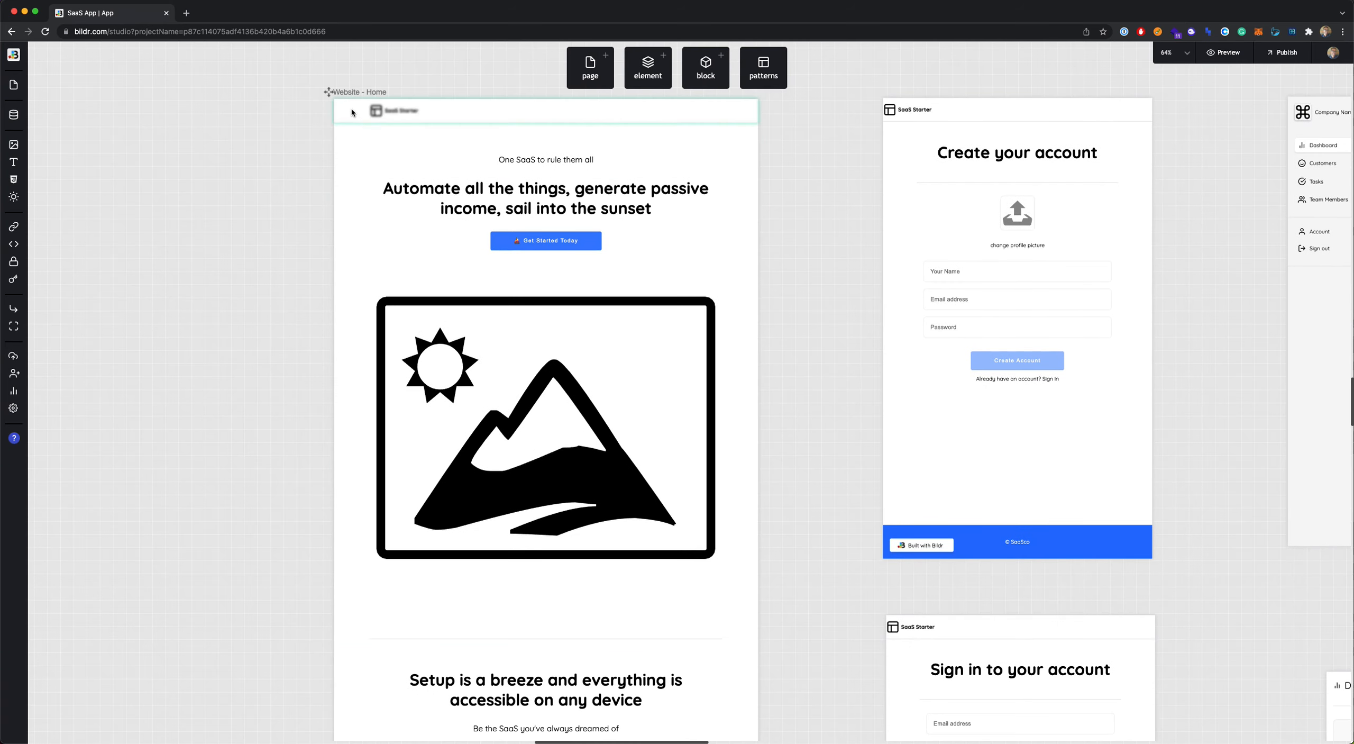
left_click(405, 119)
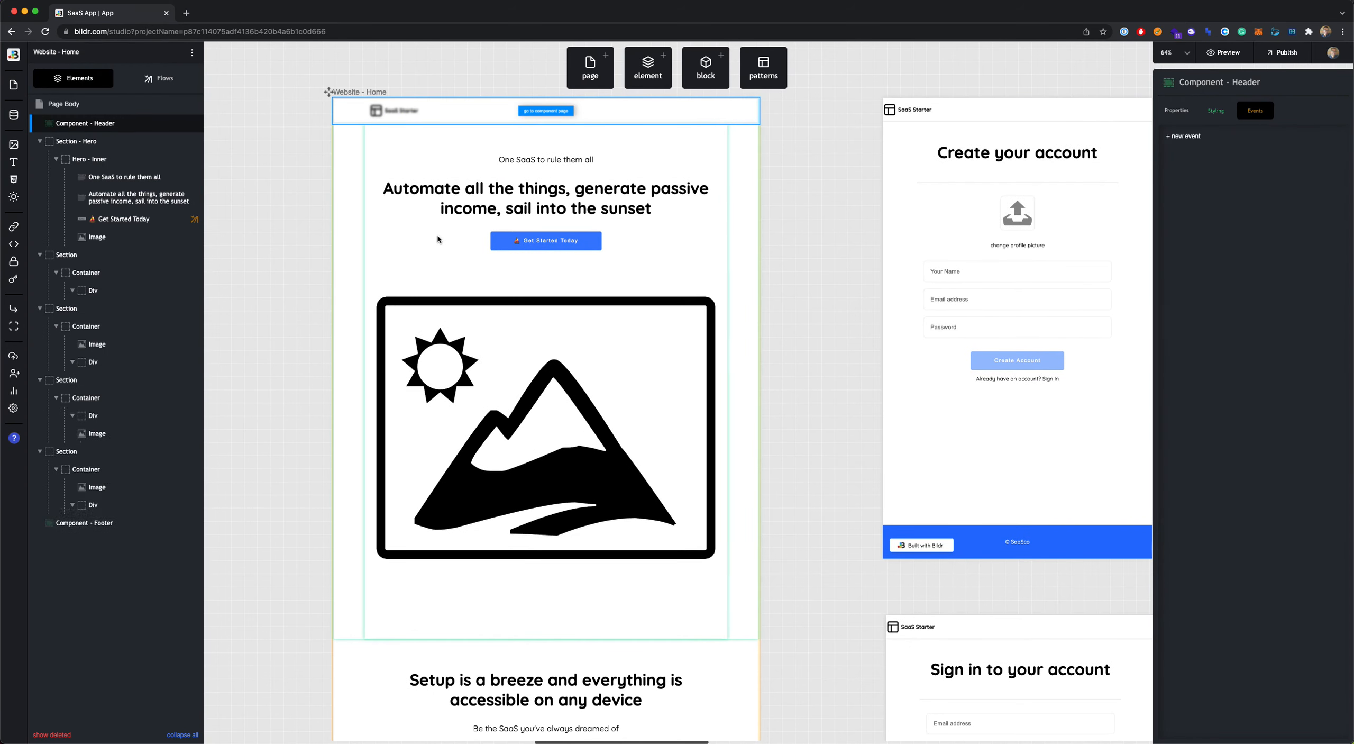
scroll(437, 236, "left", 1)
scroll(437, 236, "up", 1)
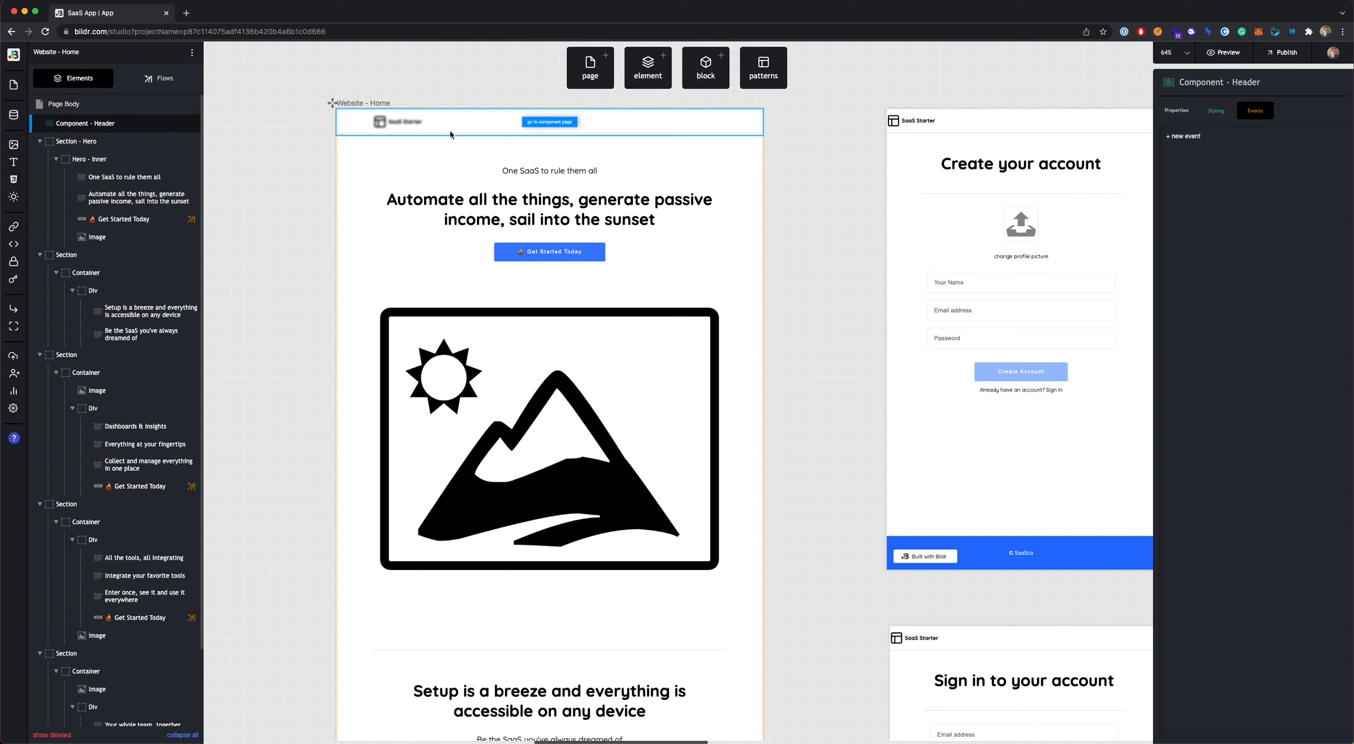
left_click(535, 124)
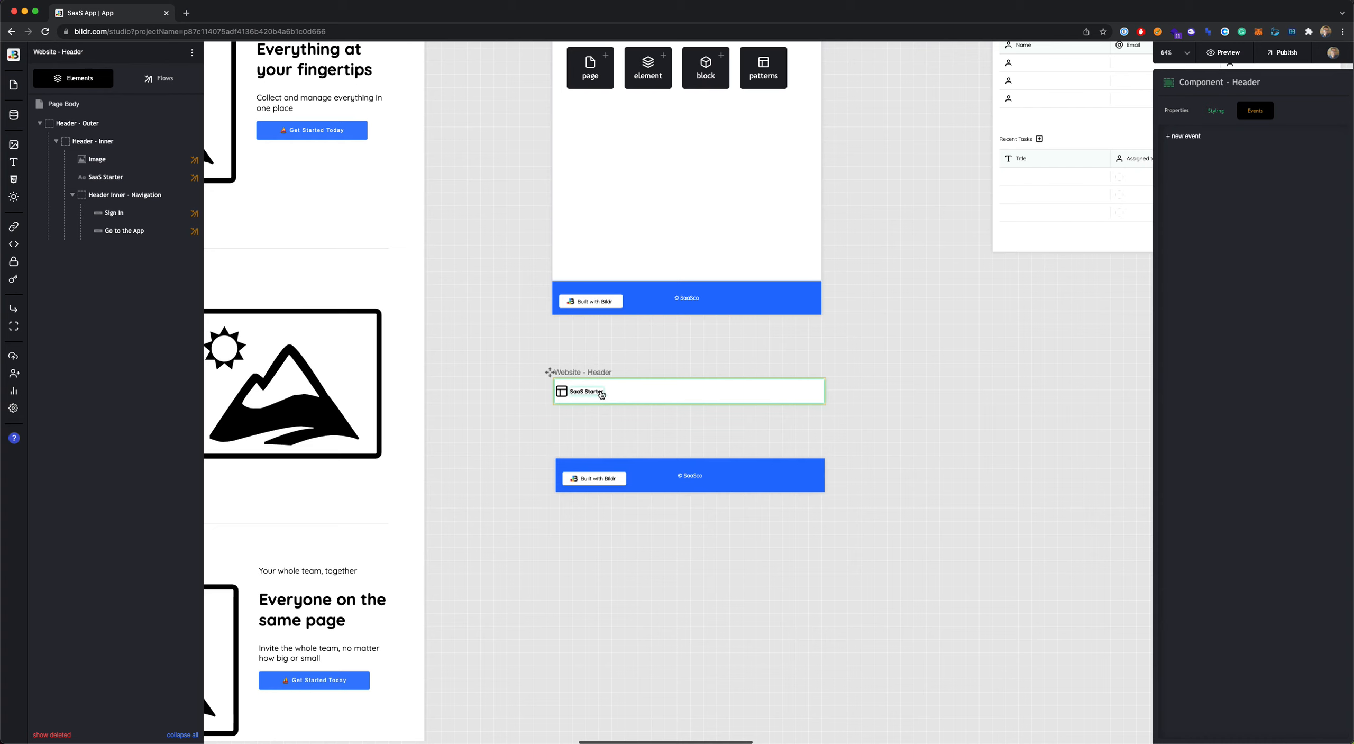
mouse_move(122, 146)
Step: Return to the Website - Home page and select its header component
scroll(516, 235, "up", 6)
scroll(517, 235, "left", 7)
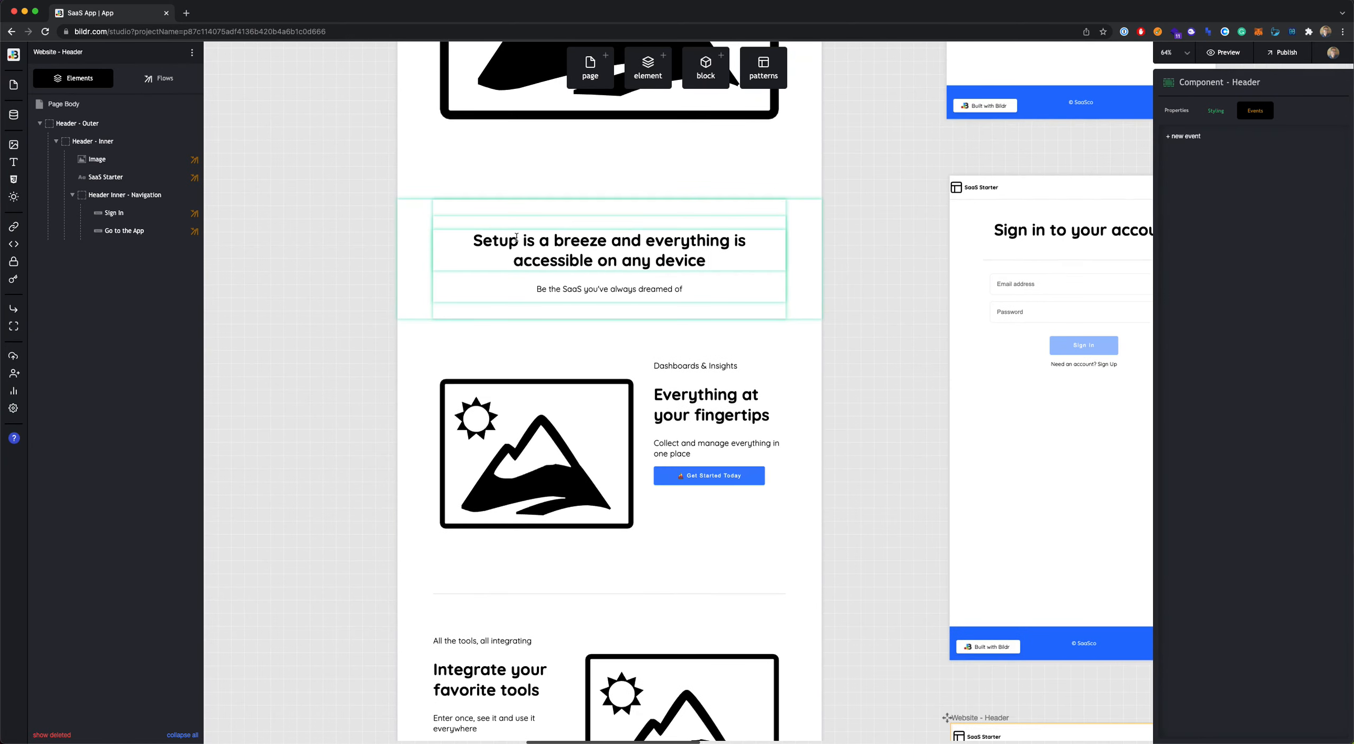
scroll(516, 238, "up", 10)
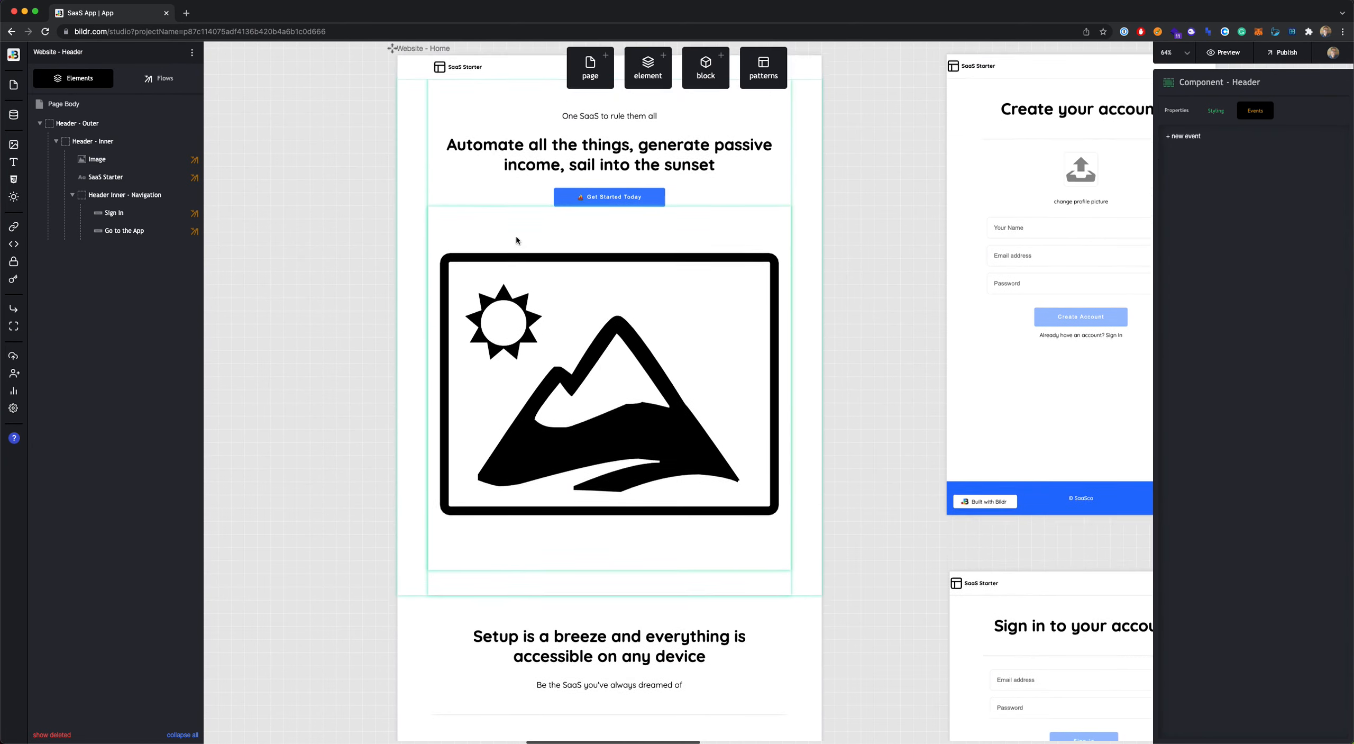
scroll(517, 239, "down", 3)
scroll(516, 239, "right", 3)
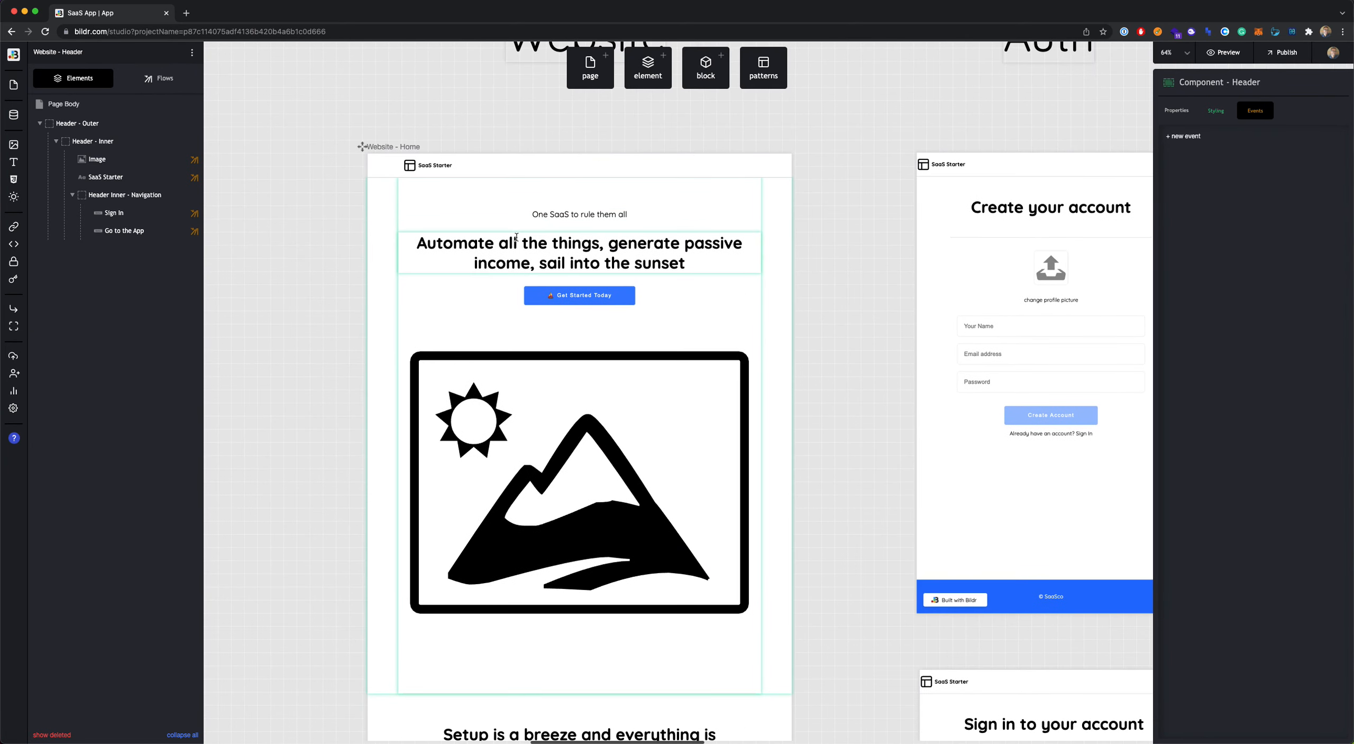
scroll(423, 238, "right", 2)
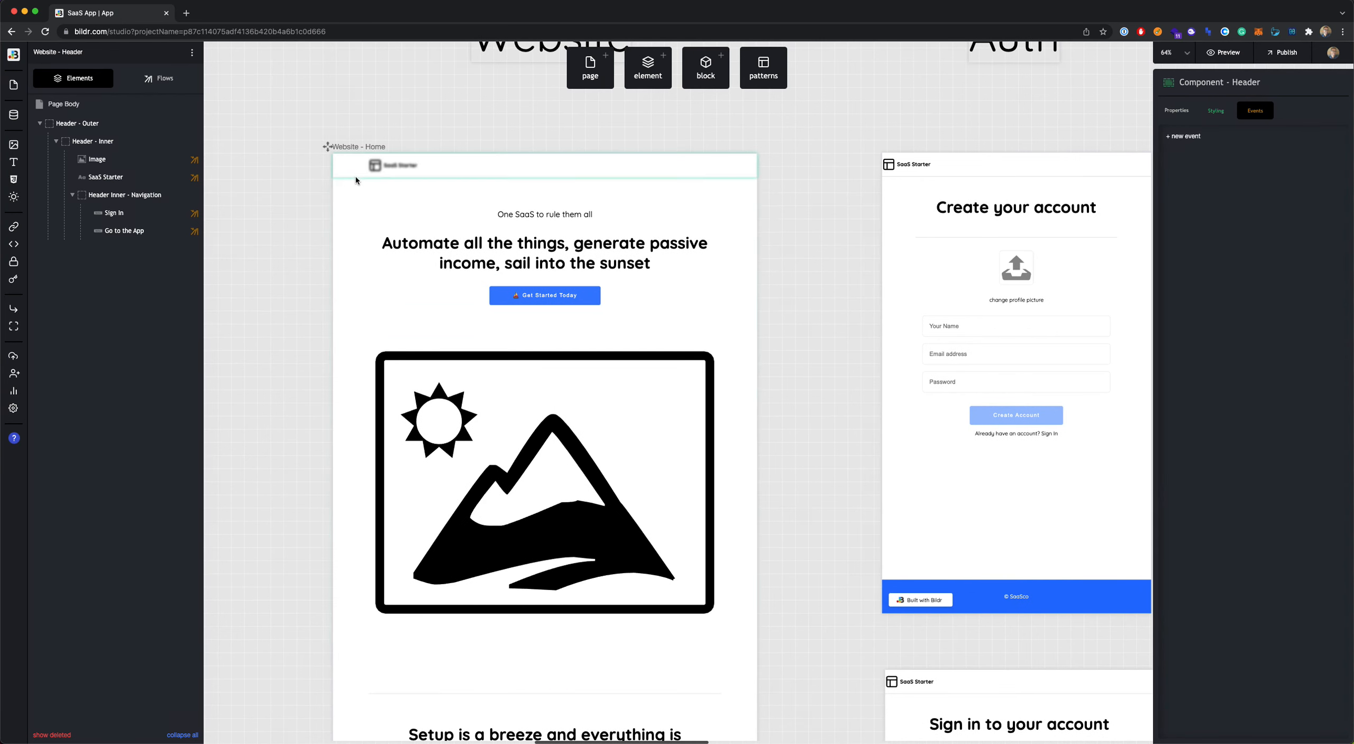
left_click(362, 182)
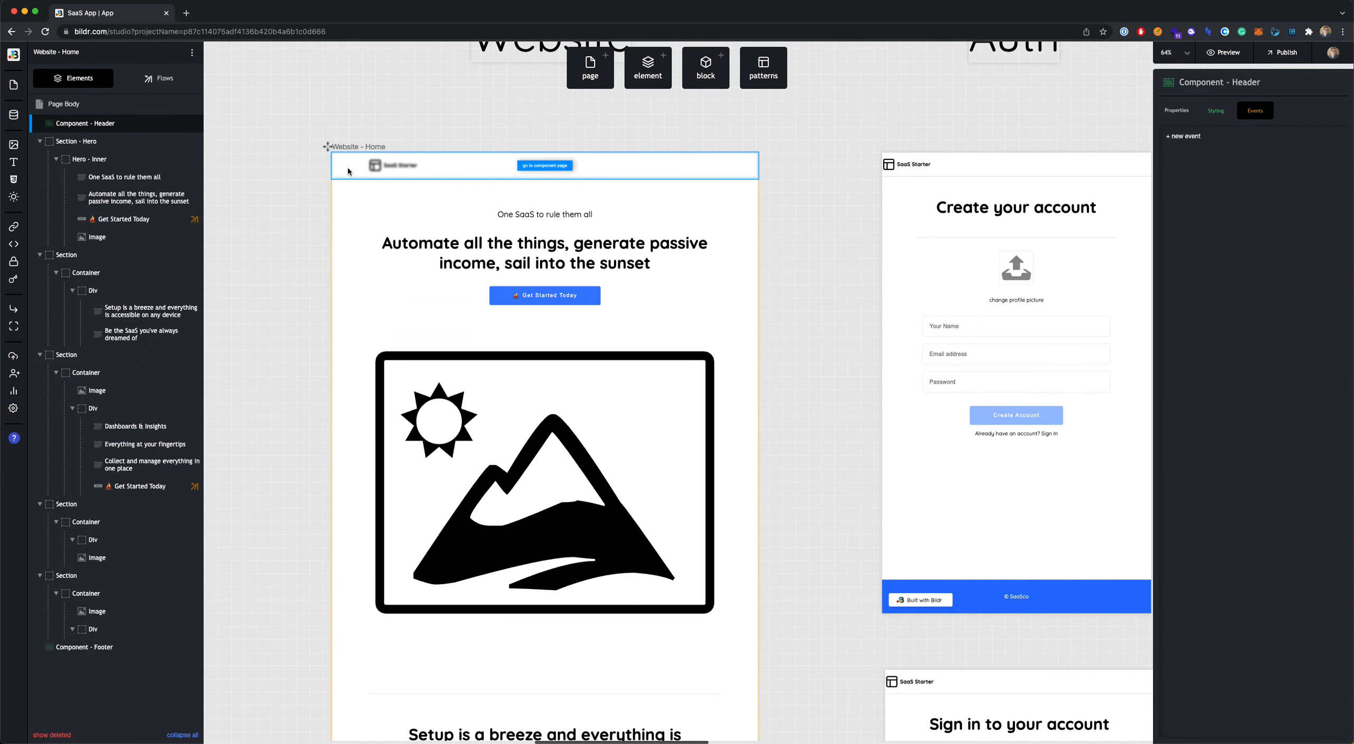
Step: Select the hero section and collapse it and the four sections below it in the Website - Home element tree
scroll(364, 175, "down", 1)
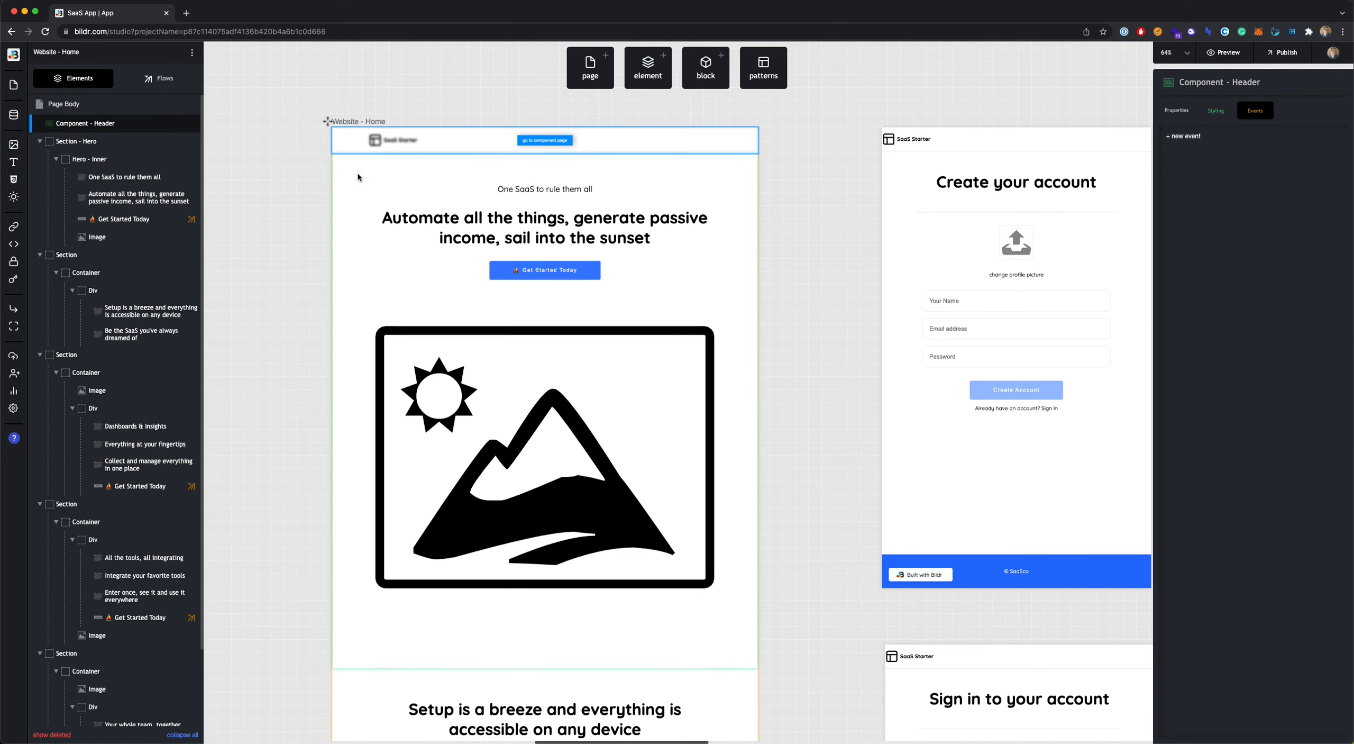
left_click(75, 147)
left_click(39, 141)
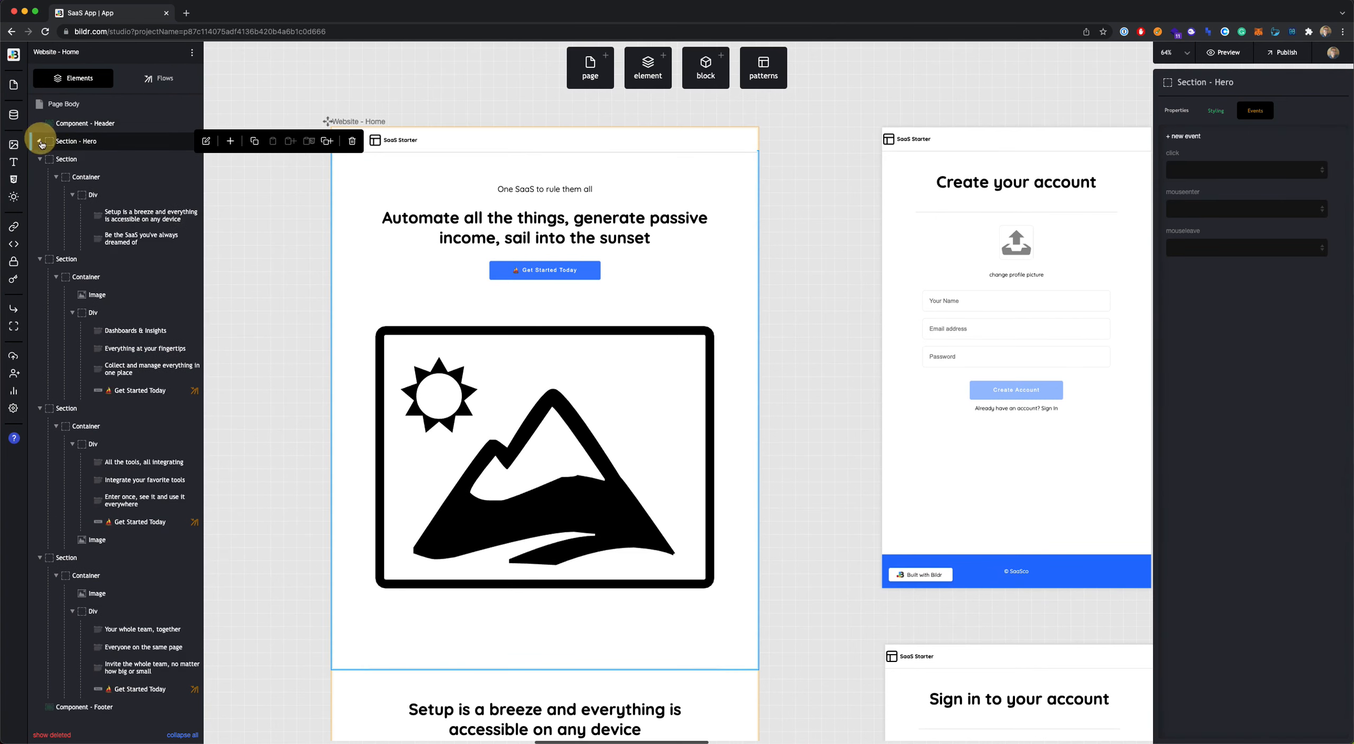
left_click(40, 159)
left_click(39, 177)
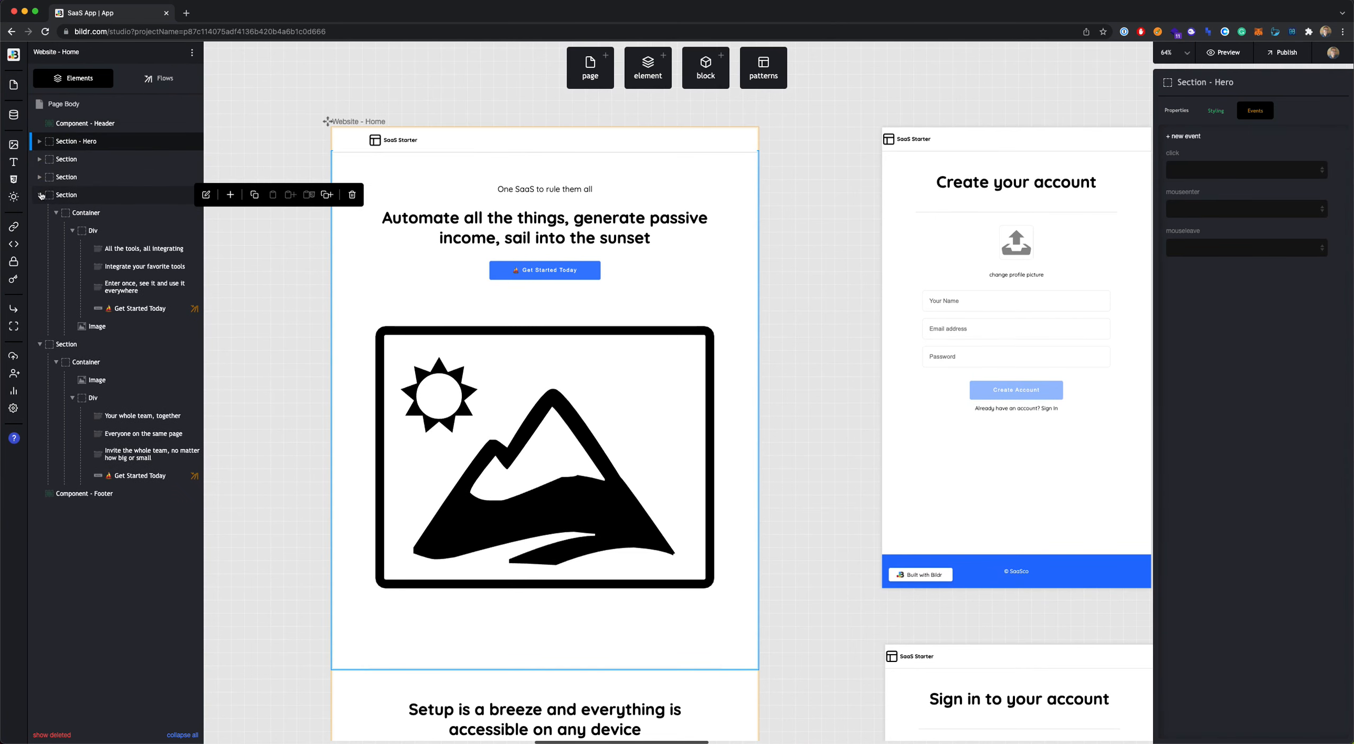
left_click(40, 195)
left_click(39, 212)
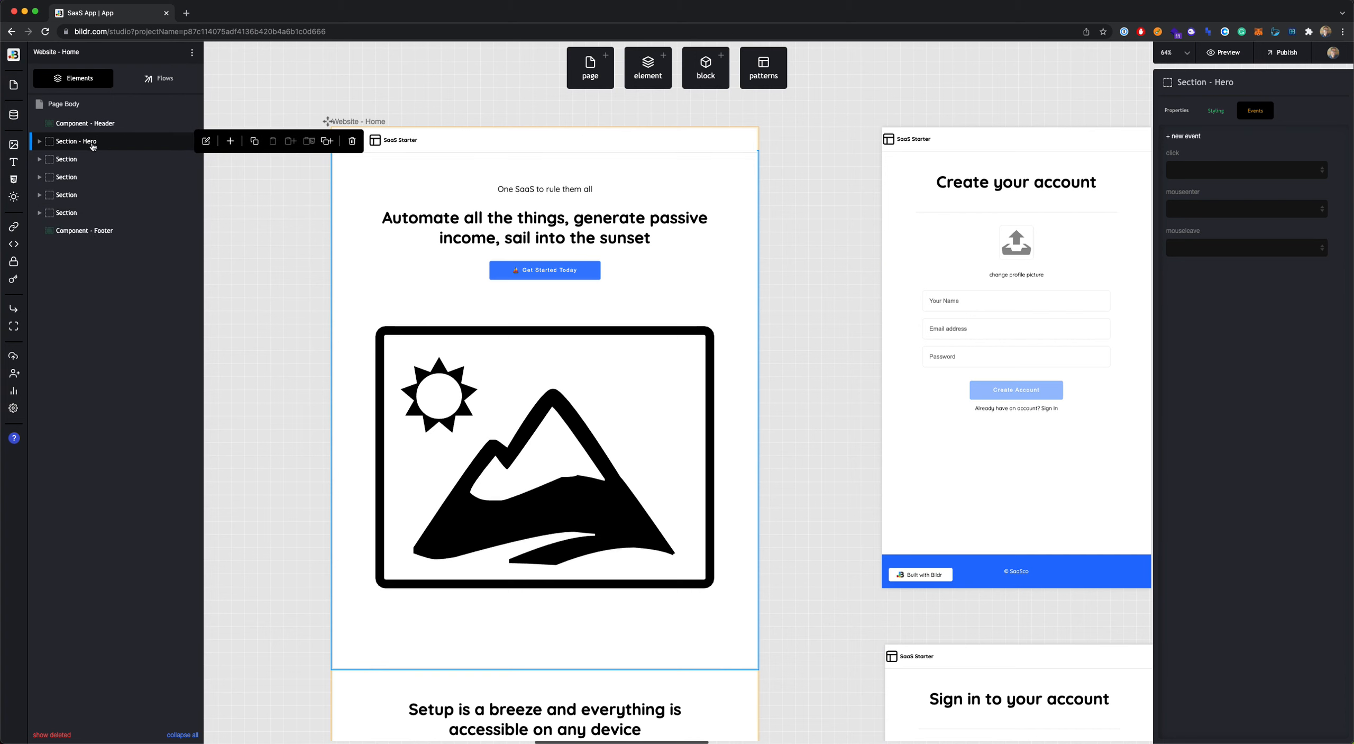
Step: Inspect the "Setup is a breeze" and "Everything at your fingertips" sections below the hero by selecting each from the element tree
scroll(521, 227, "right", 1)
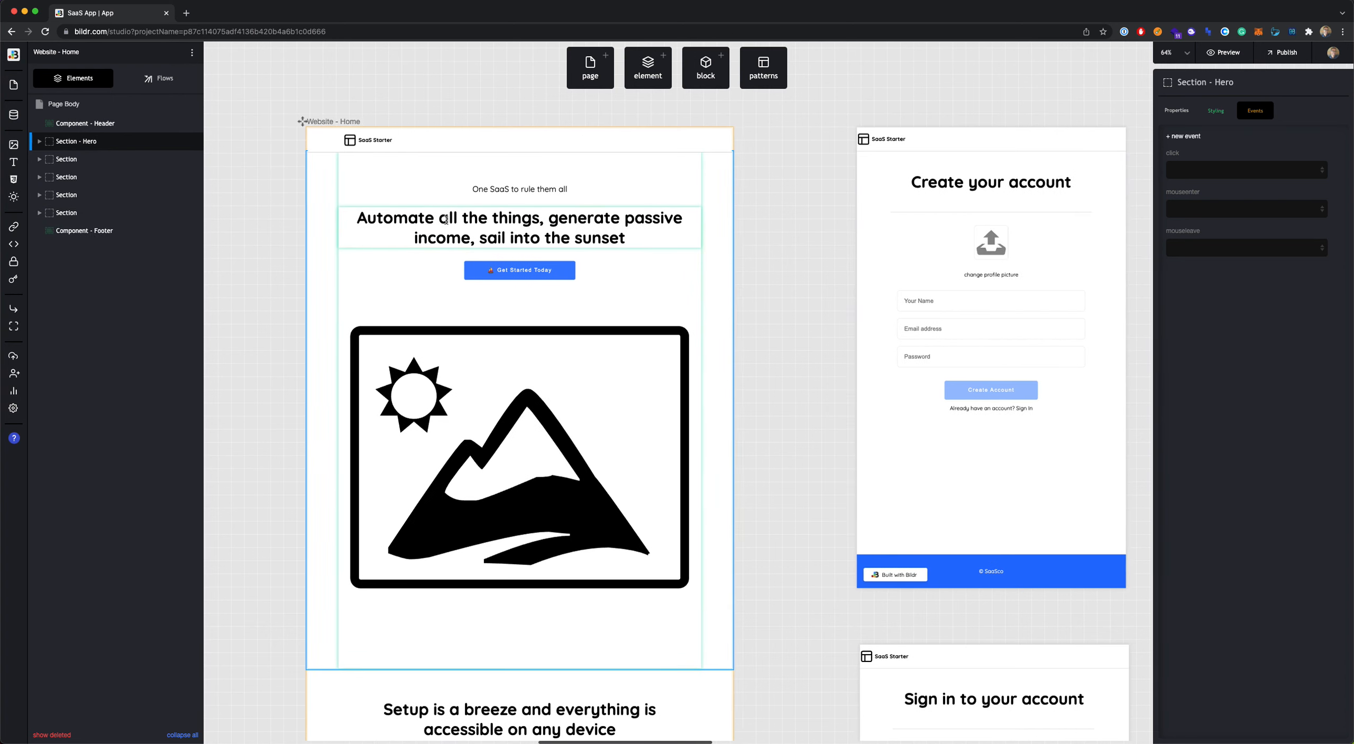
scroll(521, 228, "down", 1)
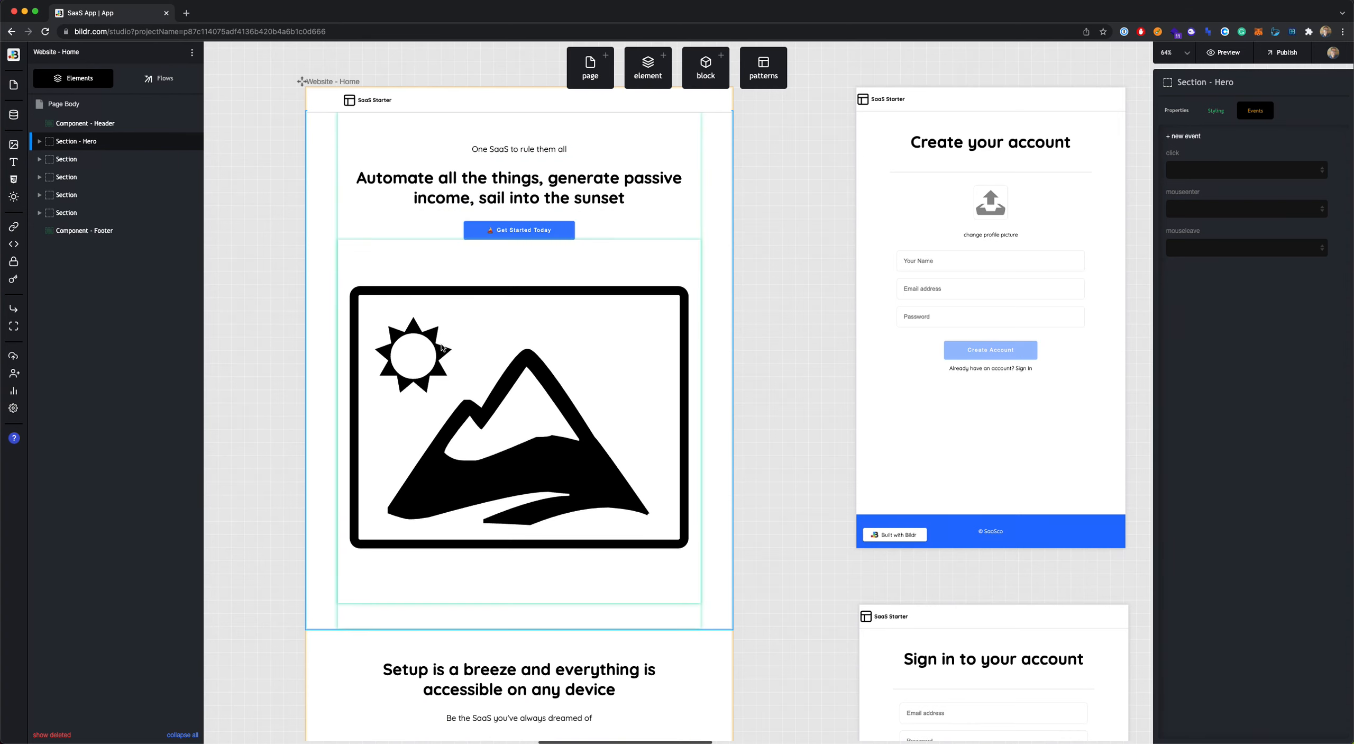
left_click(64, 164)
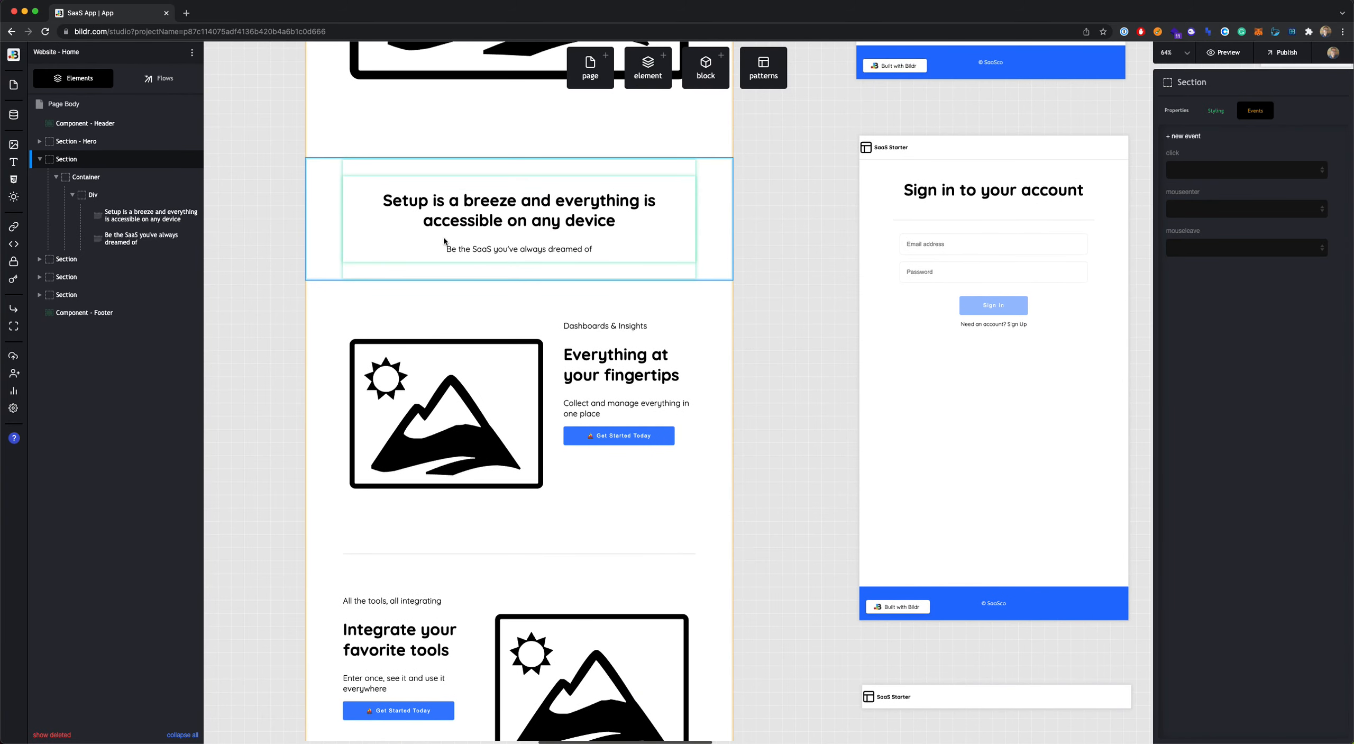
scroll(414, 245, "down", 3)
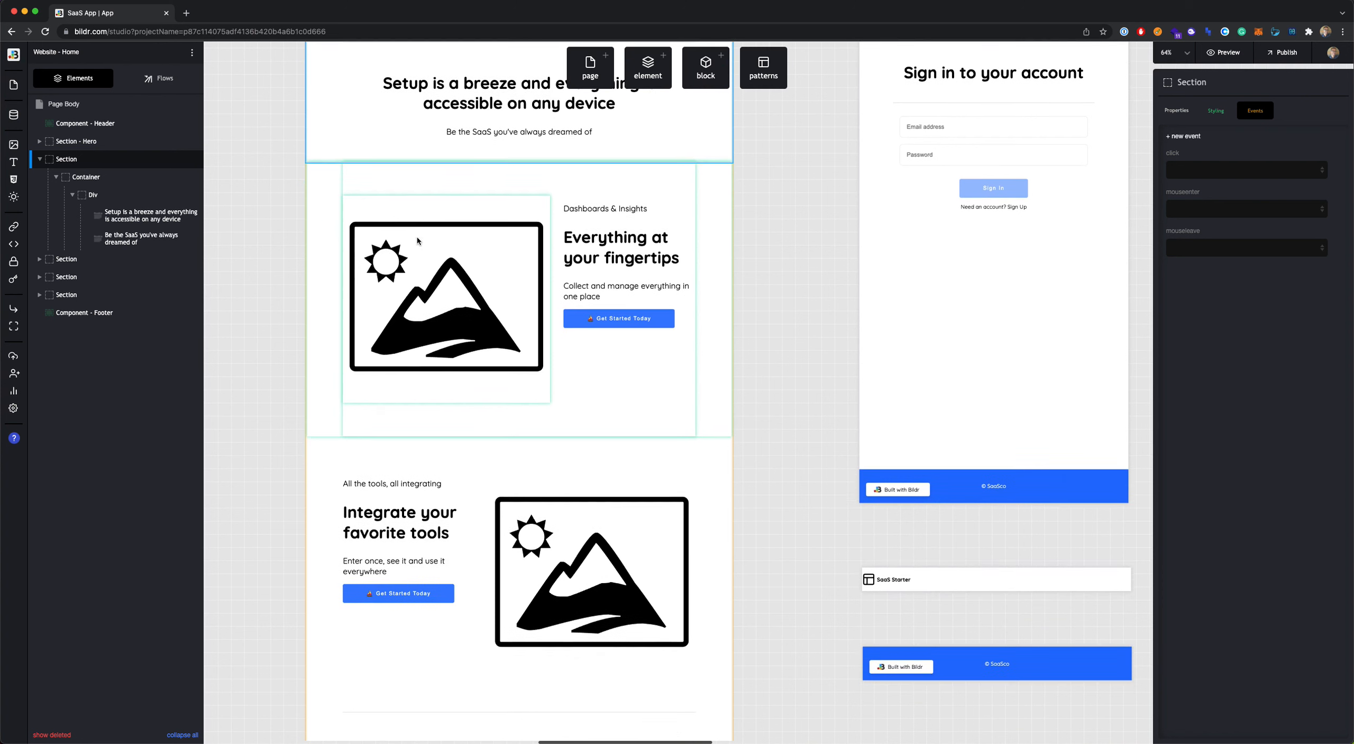
left_click(60, 259)
scroll(461, 338, "down", 1)
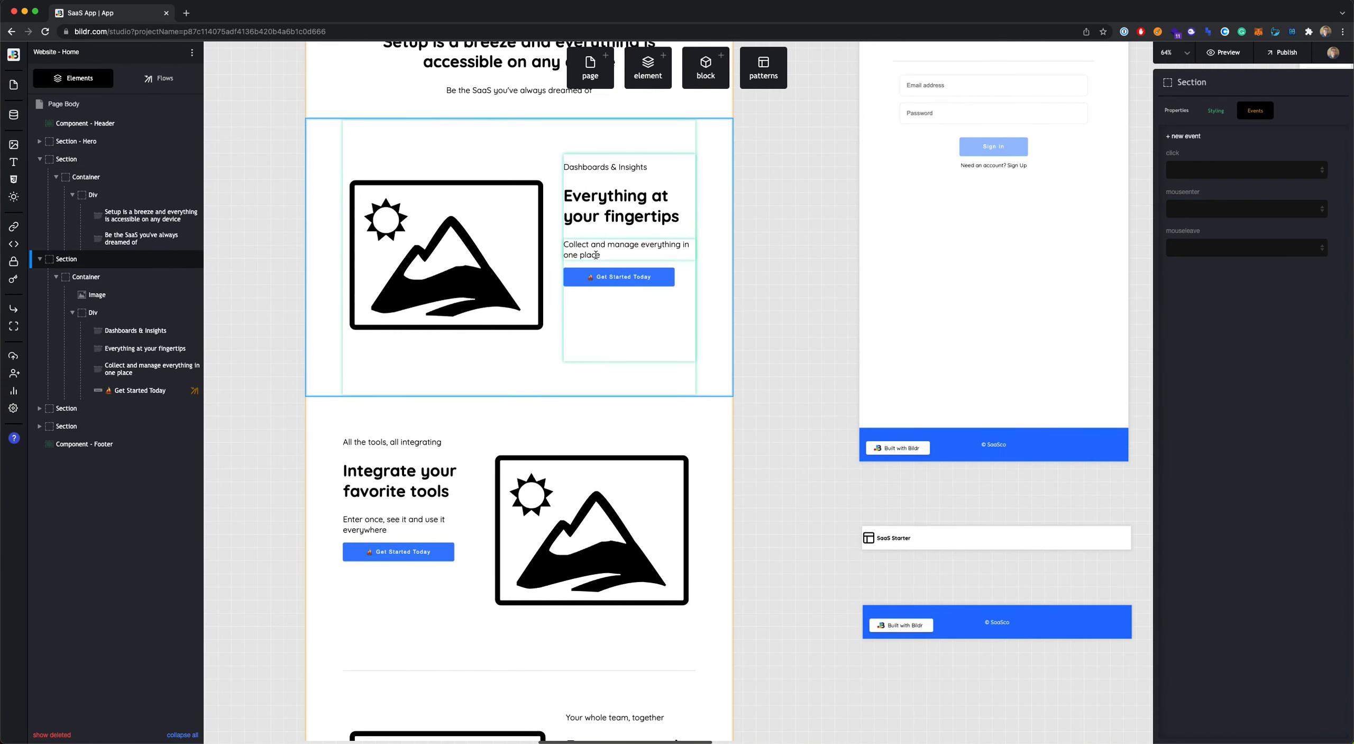
Step: Select the "Integrate your favorite tools" section and the "Everyone on the same page" section to expand their elements
mouse_move(126, 413)
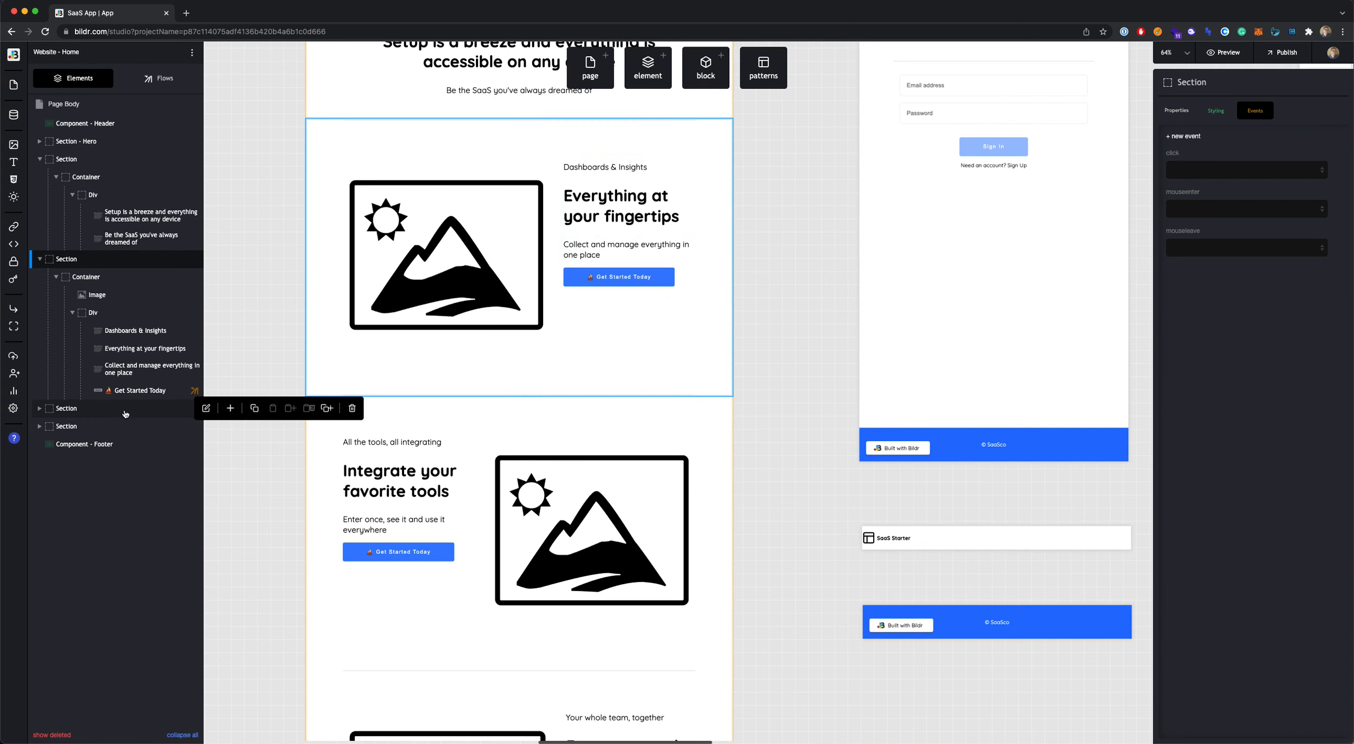
scroll(439, 322, "down", 5)
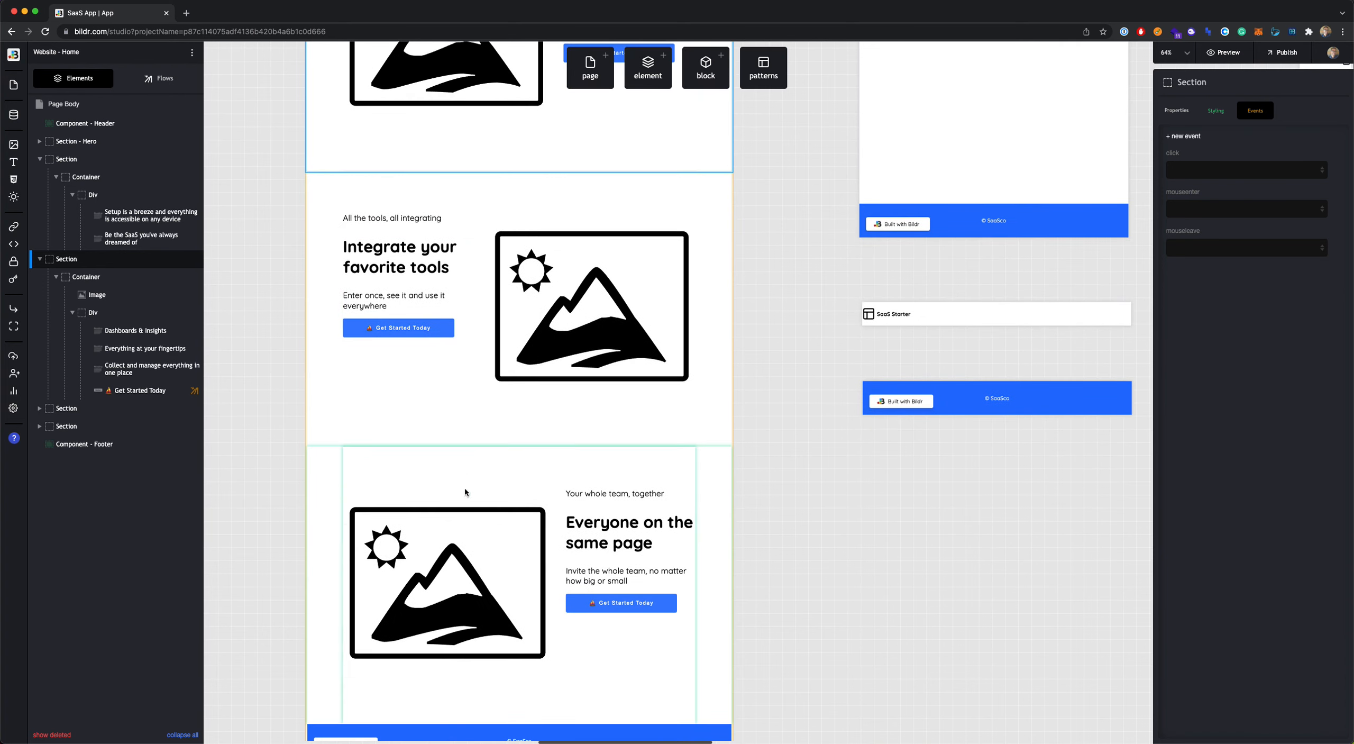
left_click(73, 410)
left_click(68, 557)
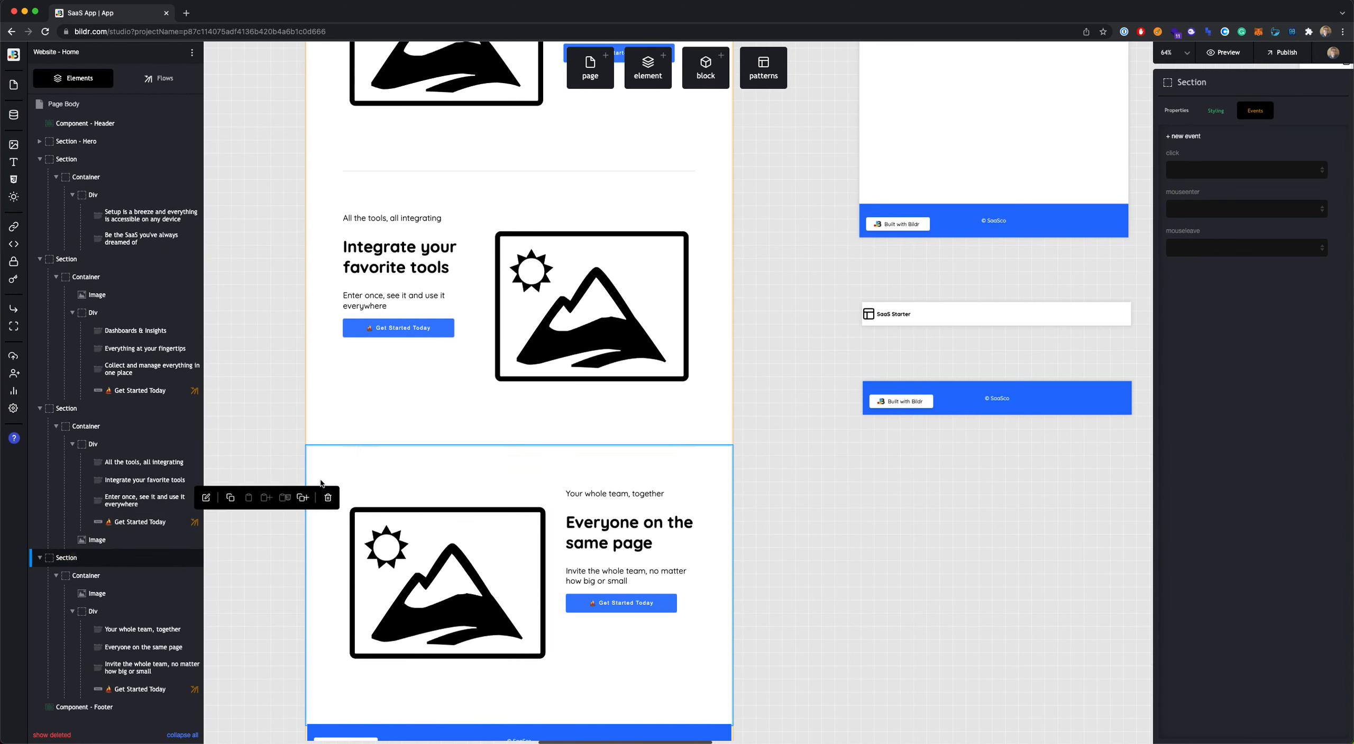
Step: Select the footer component of the Website - Home page and open its component page to view its elements
scroll(413, 507, "down", 3)
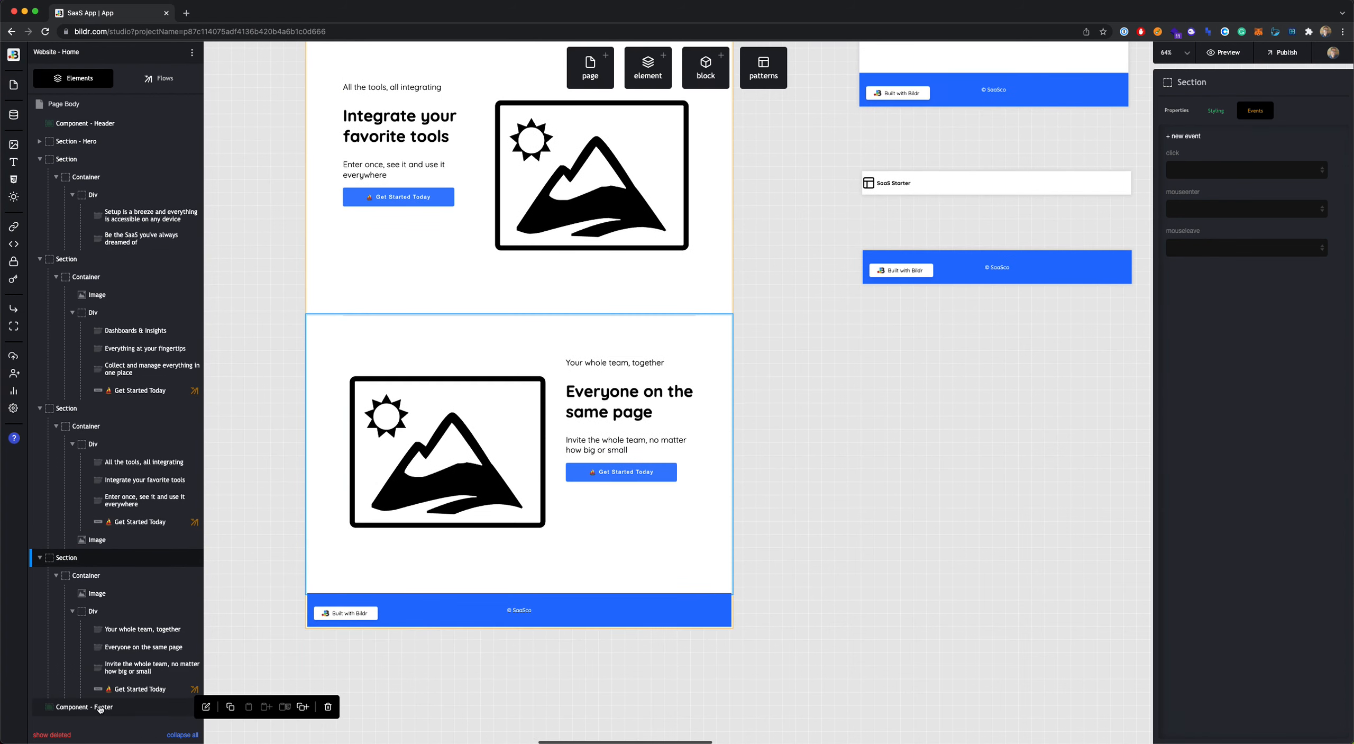
left_click(102, 708)
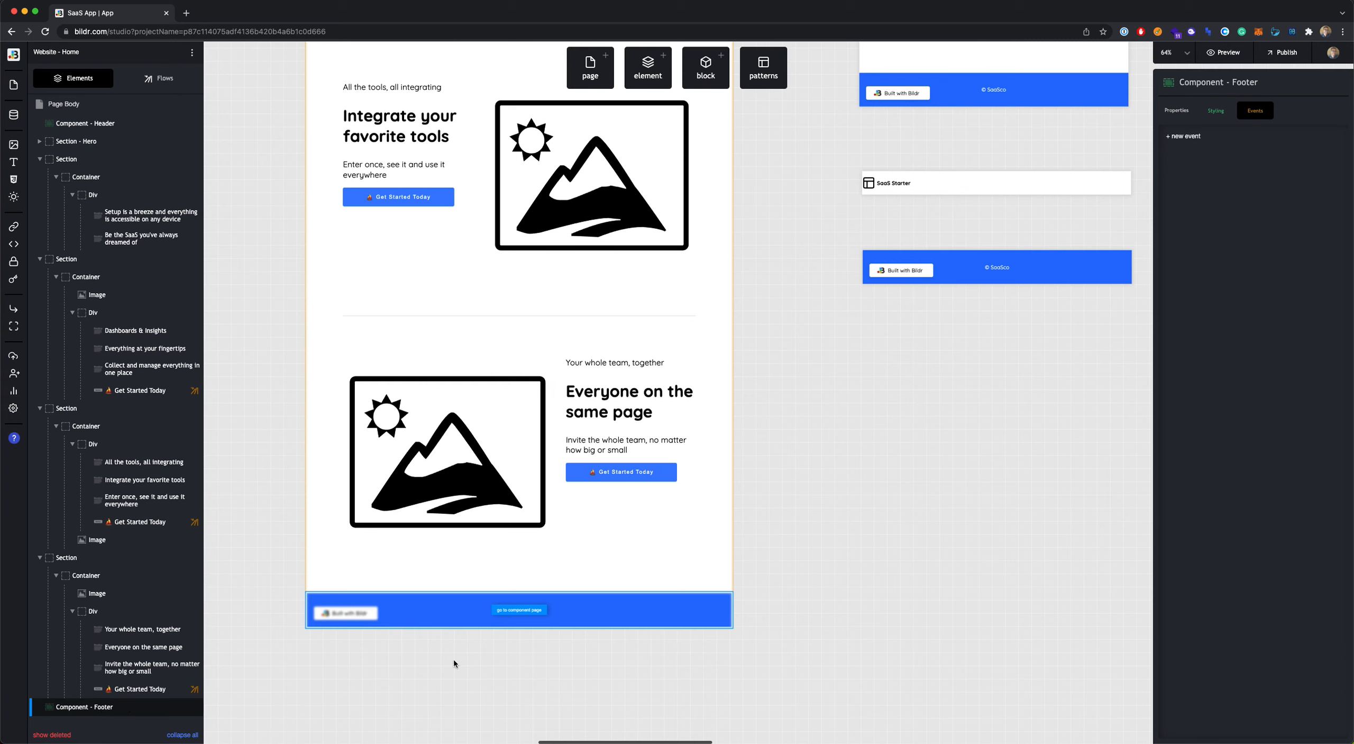
left_click(516, 611)
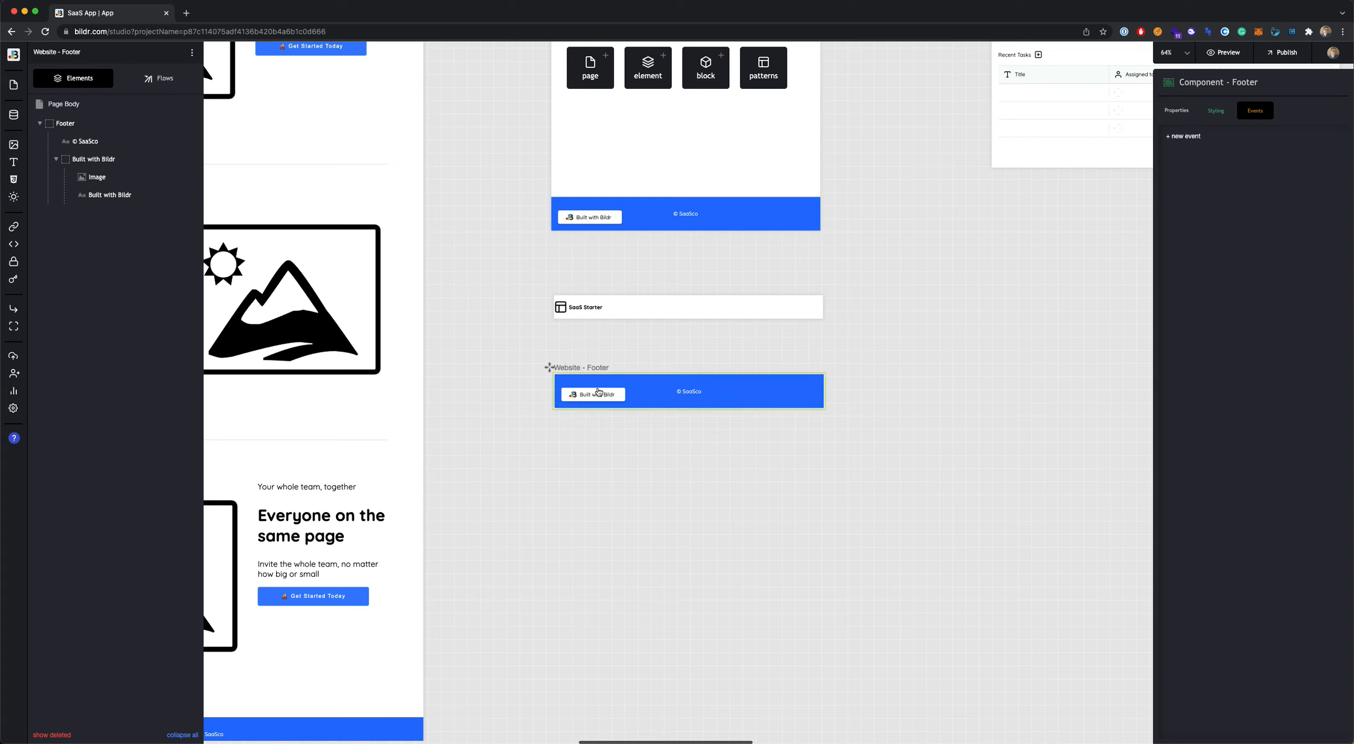
mouse_move(118, 165)
Step: Return to the beginning of the Website - Home page and select its hero section
scroll(539, 300, "left", 10)
scroll(540, 300, "up", 12)
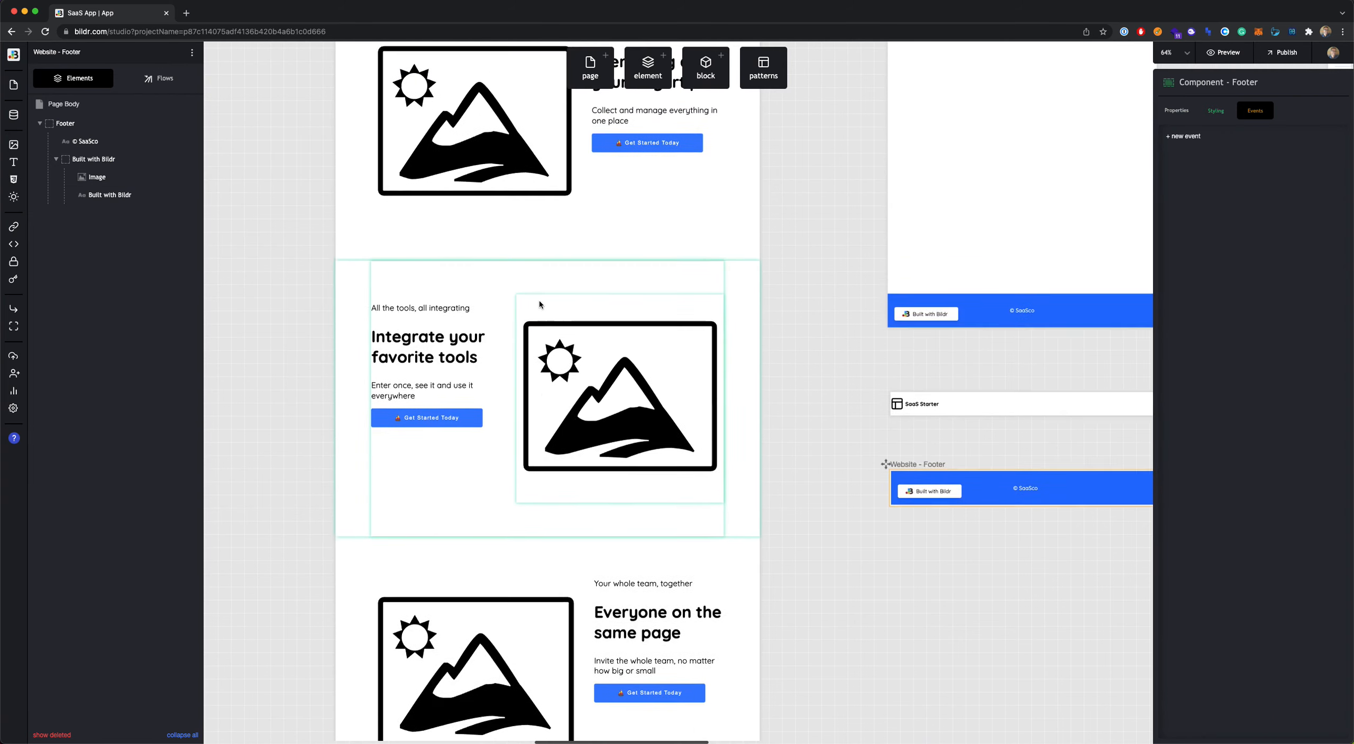
scroll(539, 304, "up", 6)
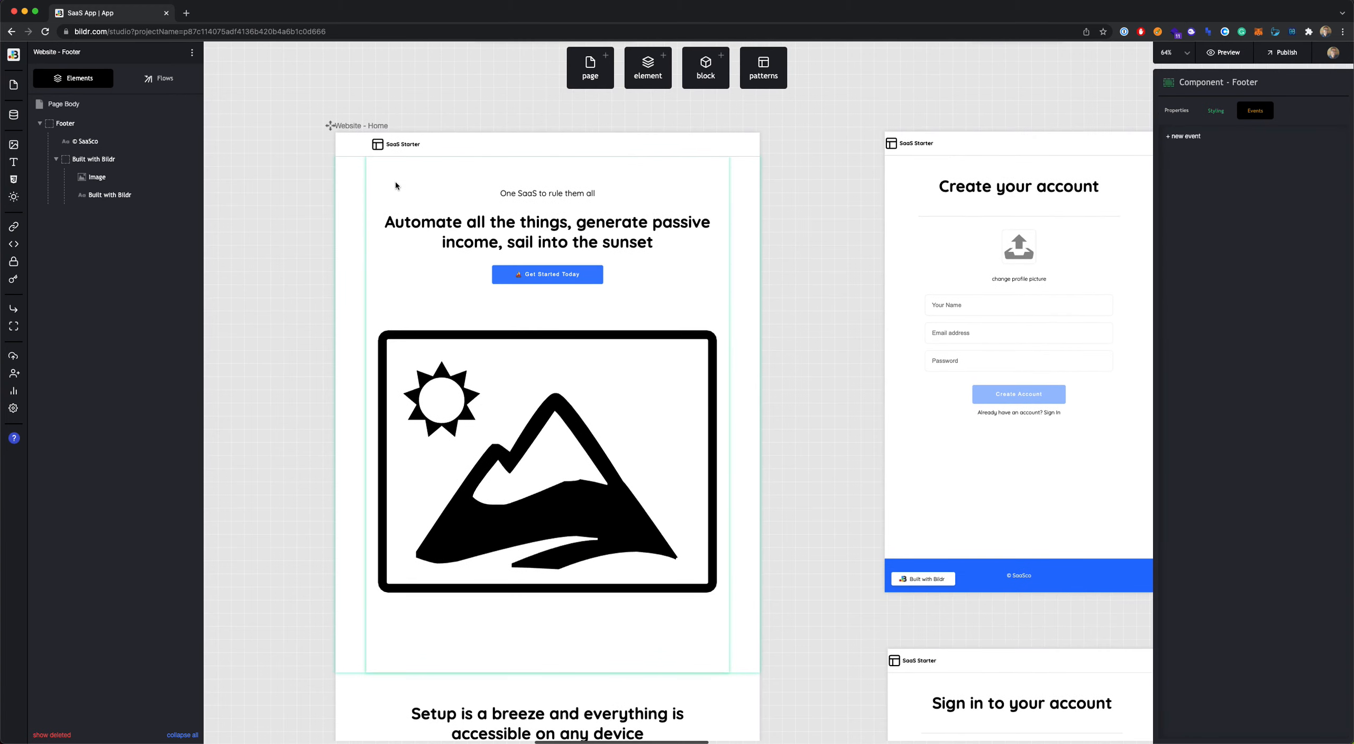
left_click(345, 165)
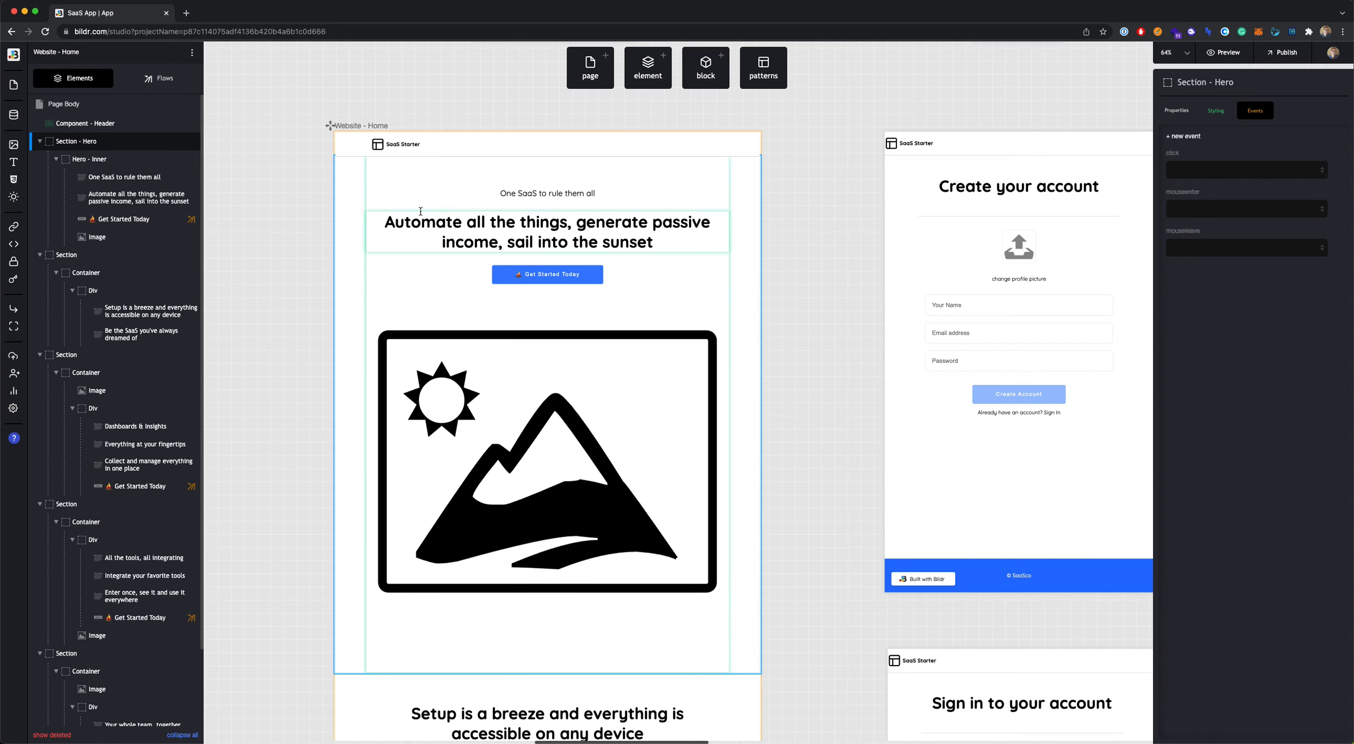
Step: Review the Website - Home element tree for elements with attached events and select the hero's Get Started Today button to see its click event
scroll(421, 211, "down", 2)
scroll(421, 211, "down", 1)
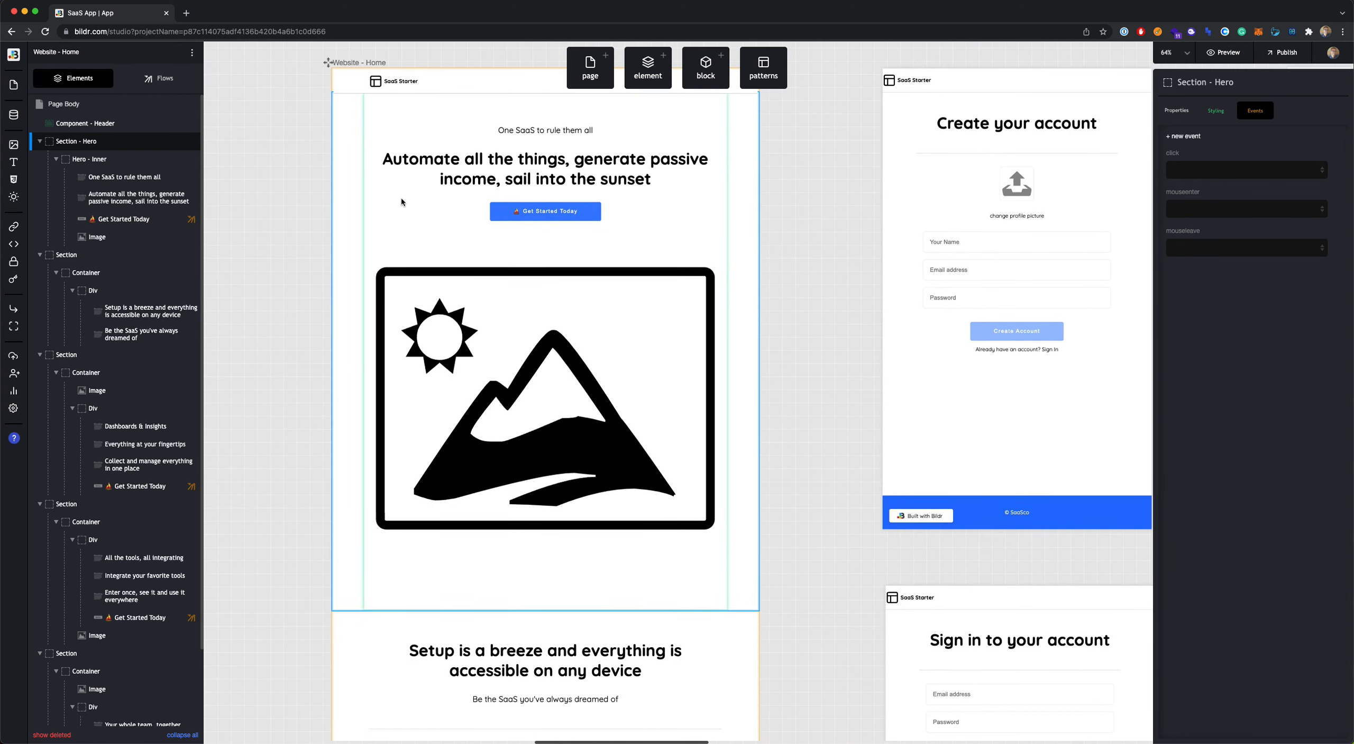
scroll(401, 197, "right", 2)
mouse_move(118, 132)
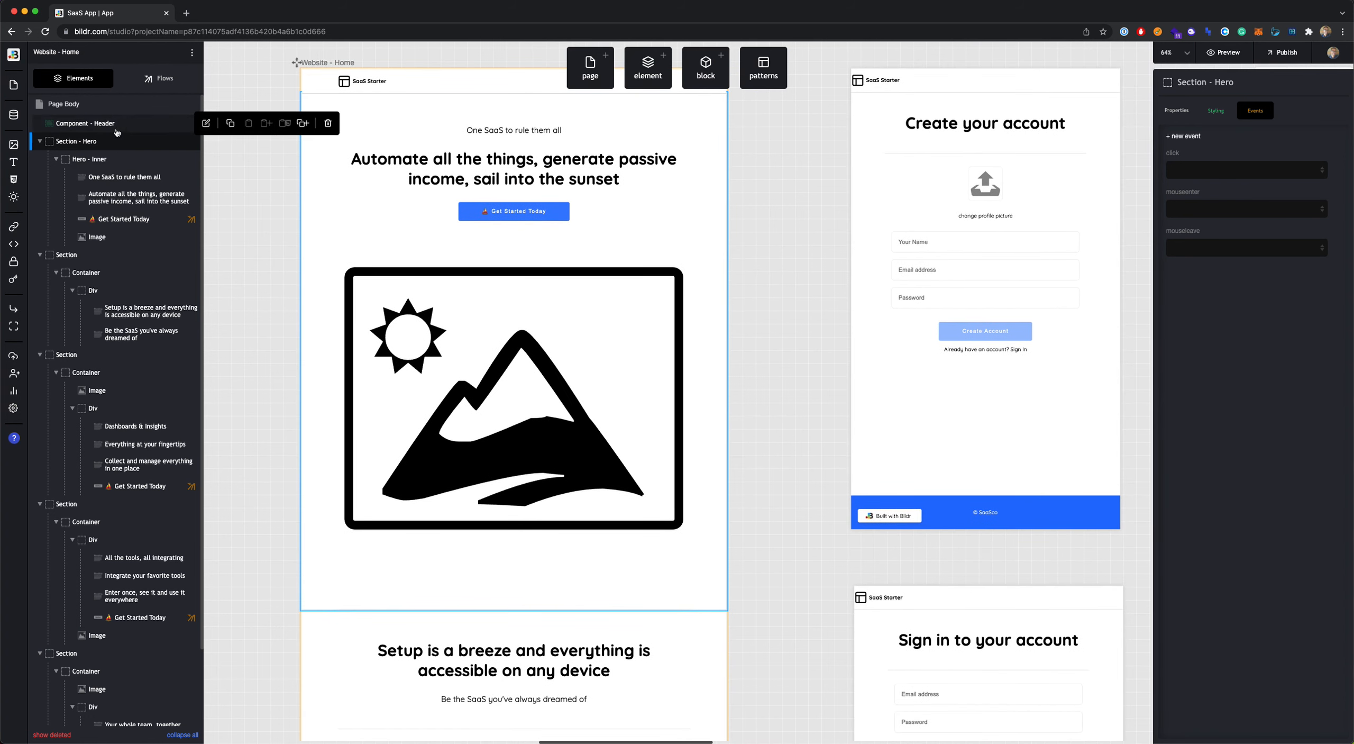
scroll(94, 257, "down", 3)
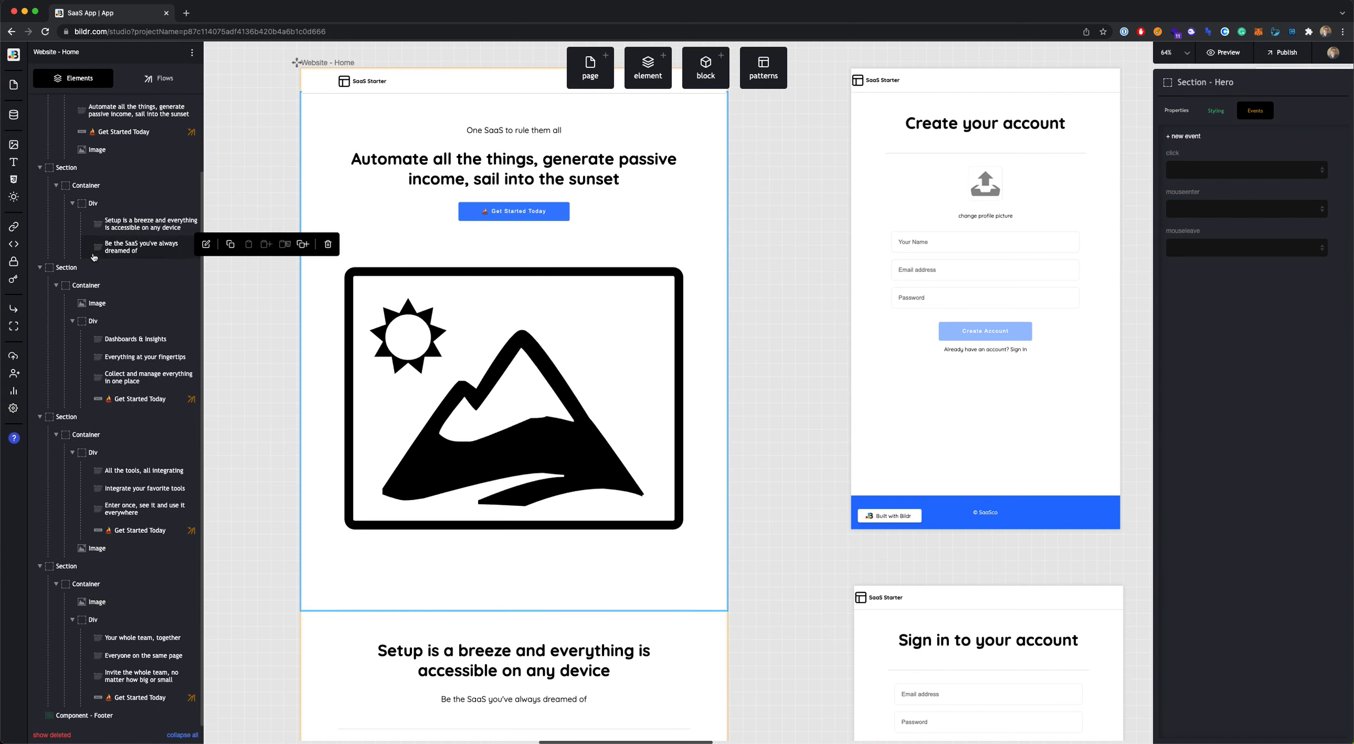
scroll(102, 259, "up", 3)
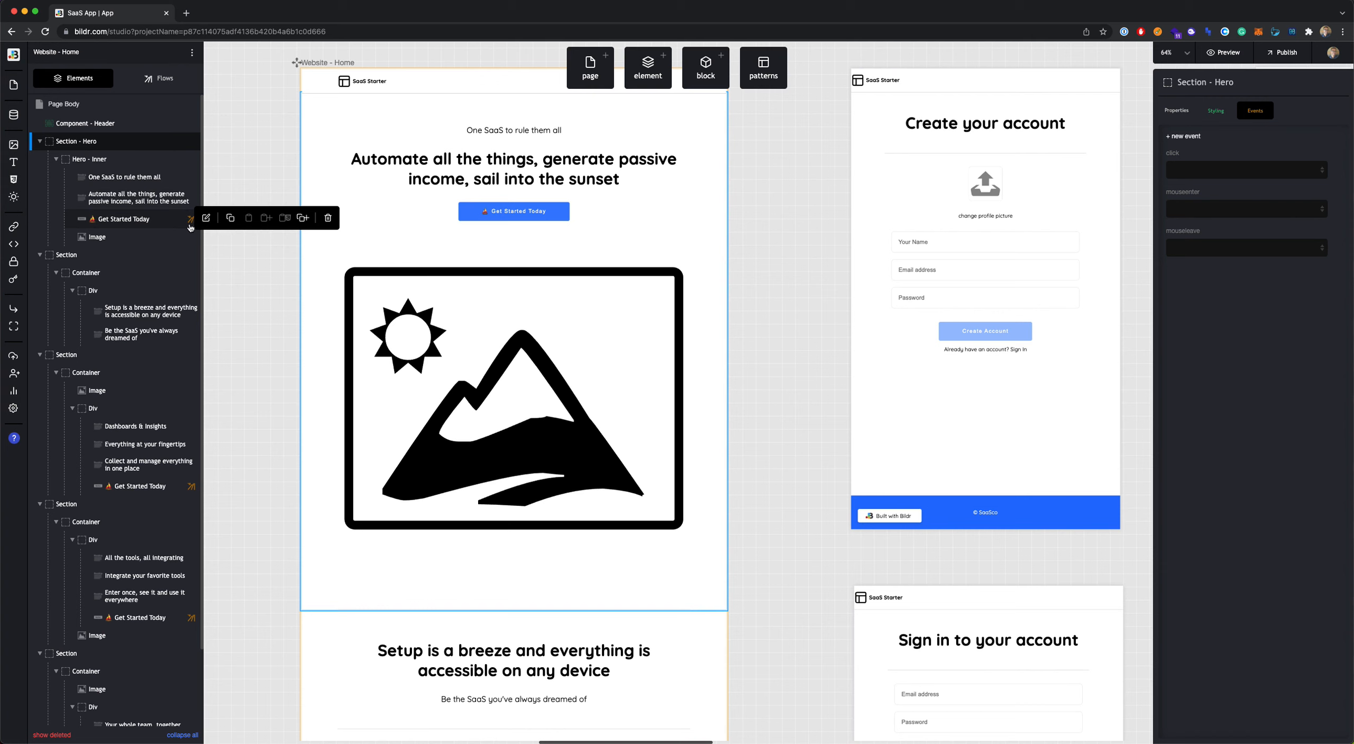
scroll(193, 503, "down", 3)
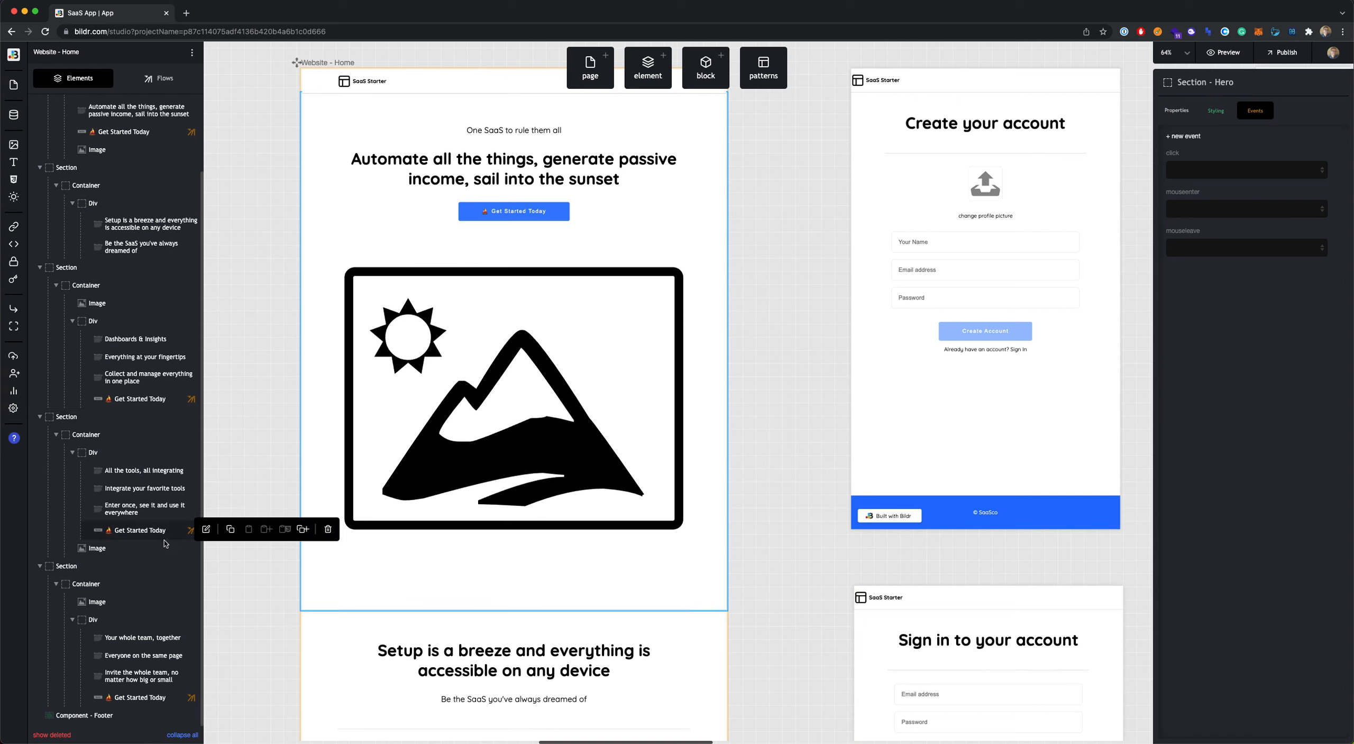
scroll(158, 396, "up", 3)
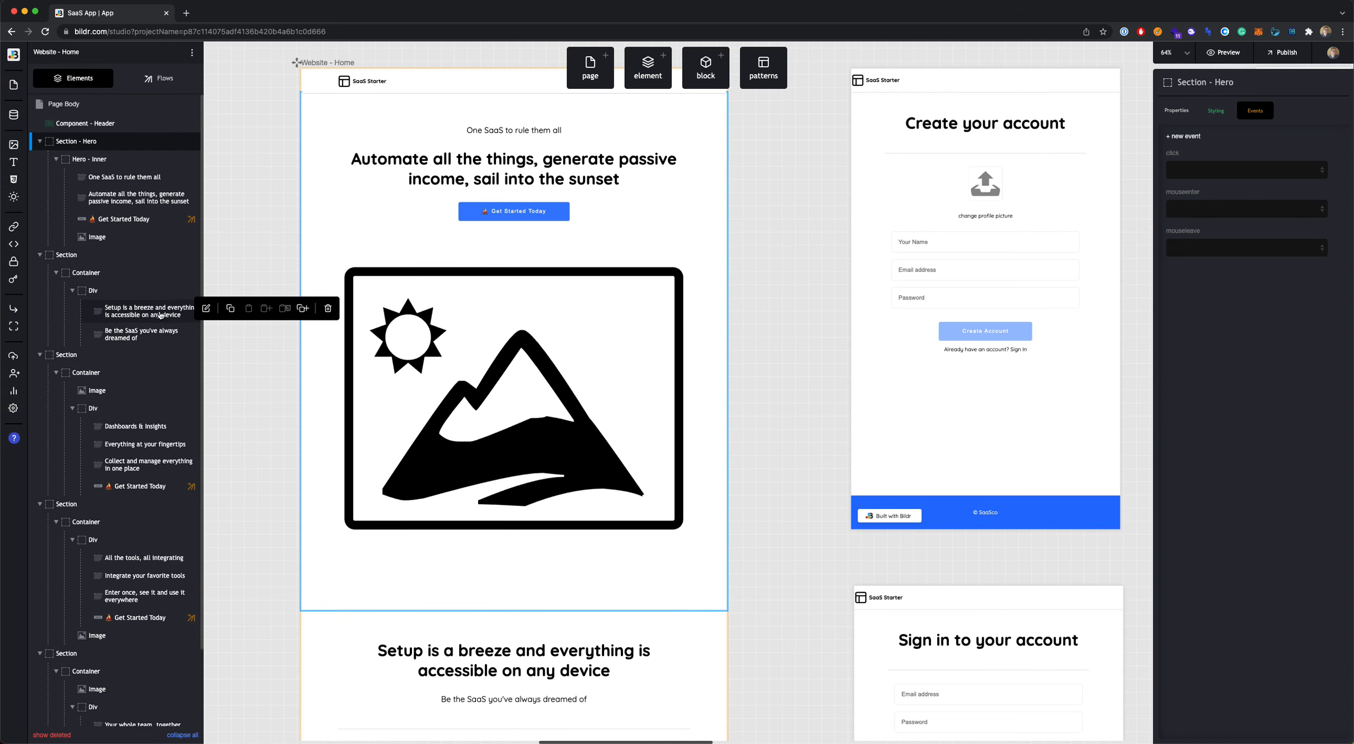
left_click(186, 225)
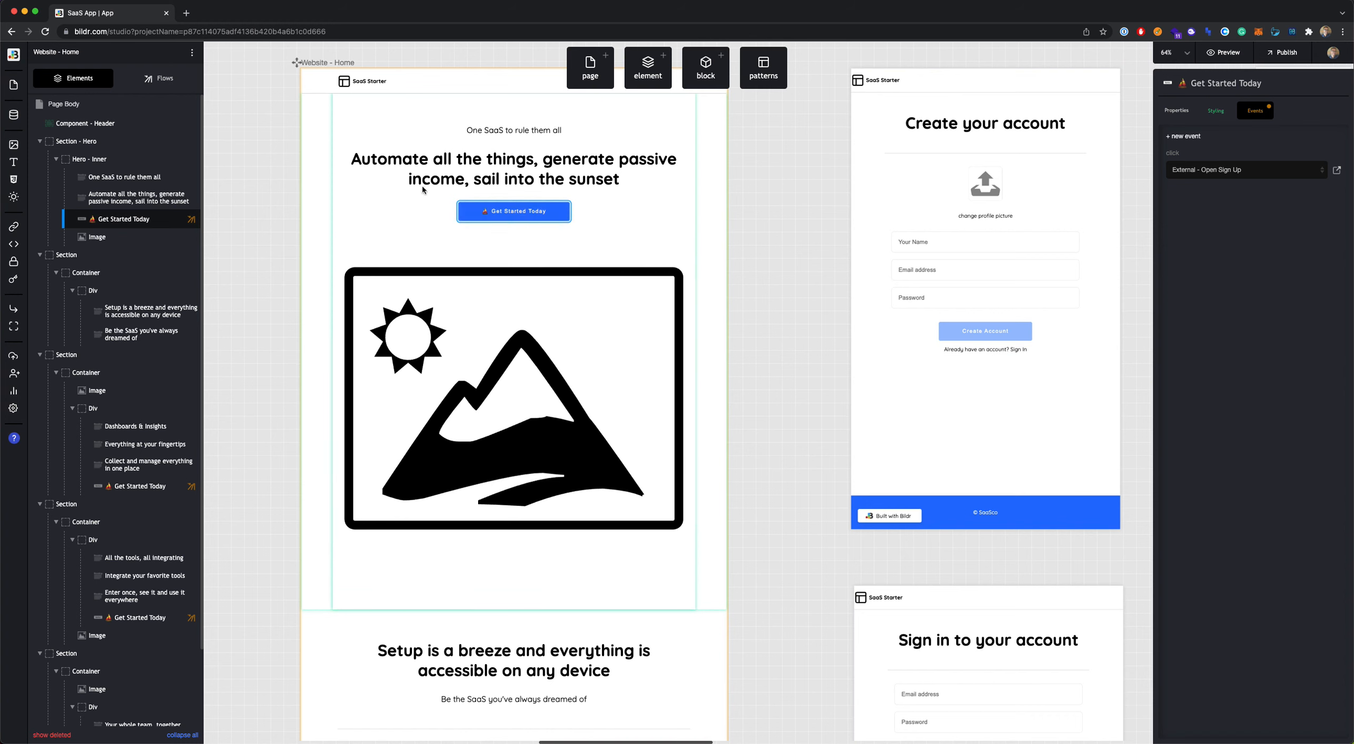
Step: List the flows of the Website - Home page and open the External - Open Sign In flow to inspect its action
left_click(150, 79)
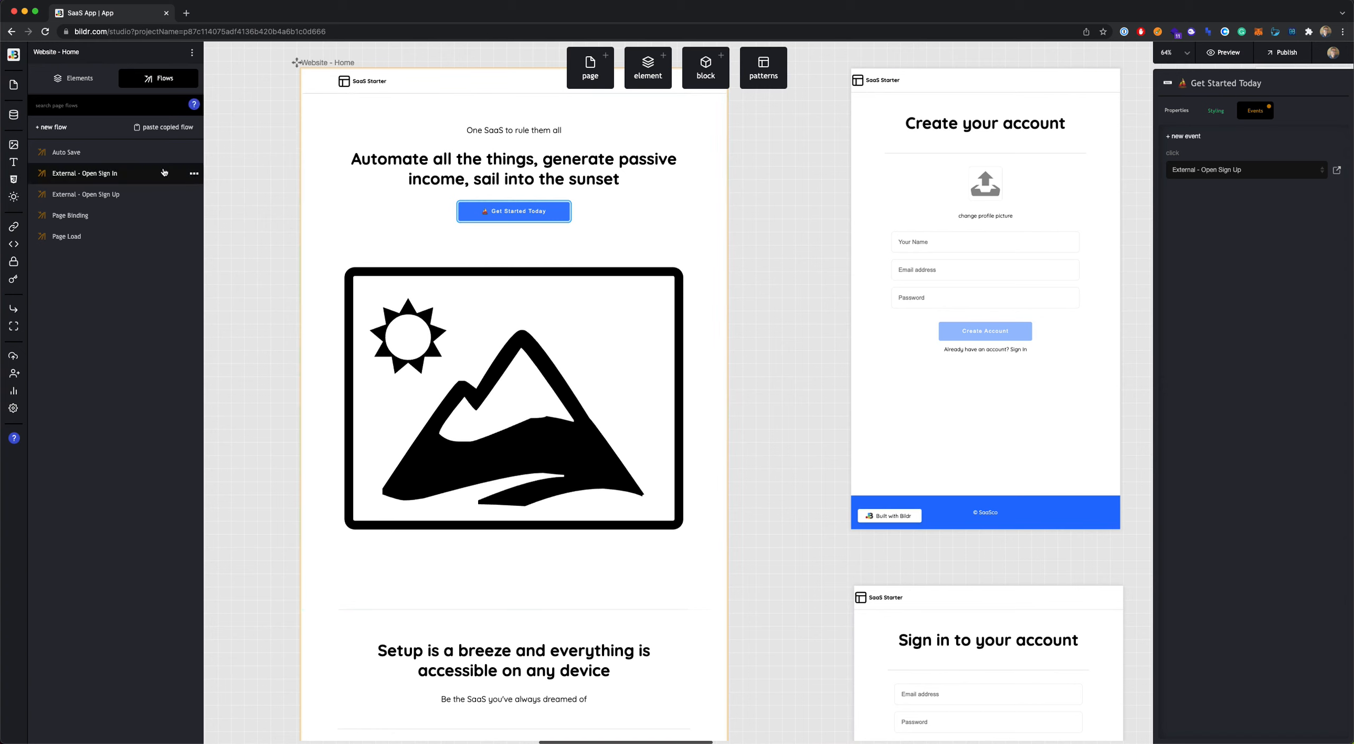
left_click(90, 177)
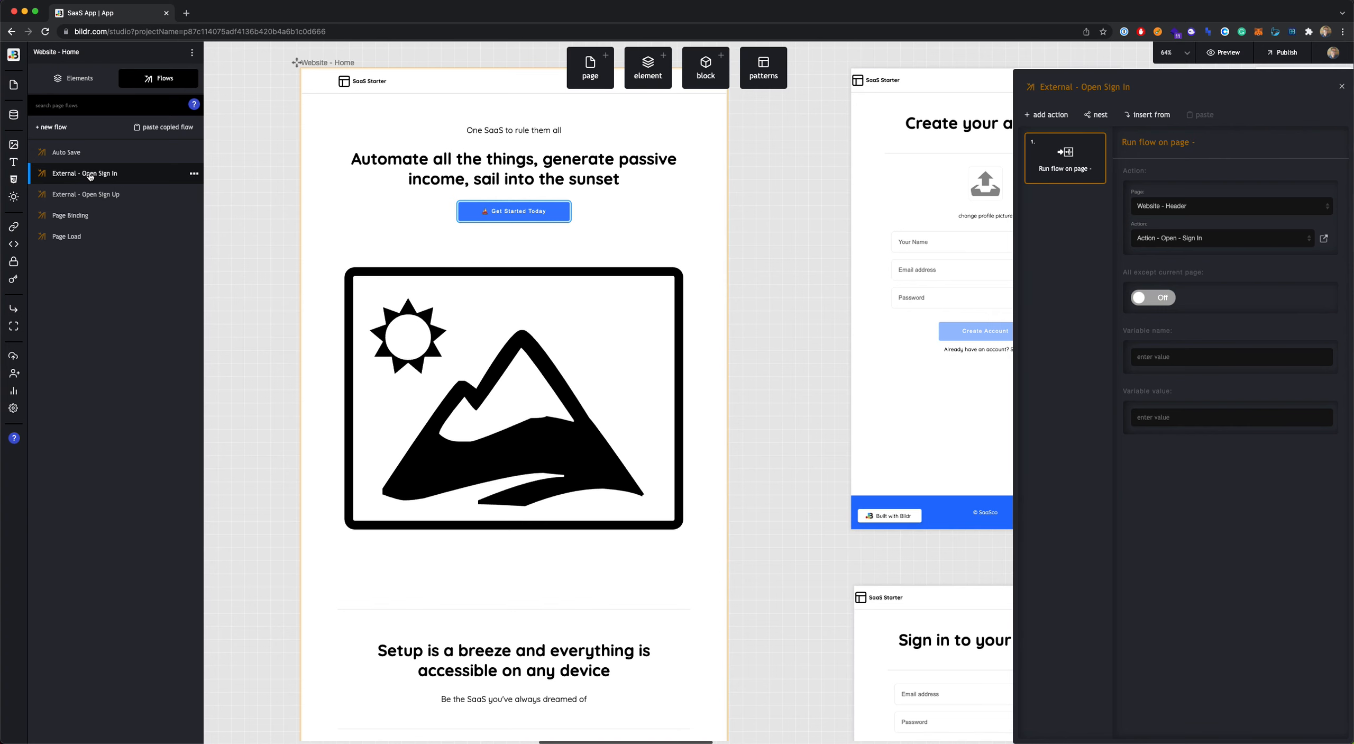
scroll(403, 171, "up", 1)
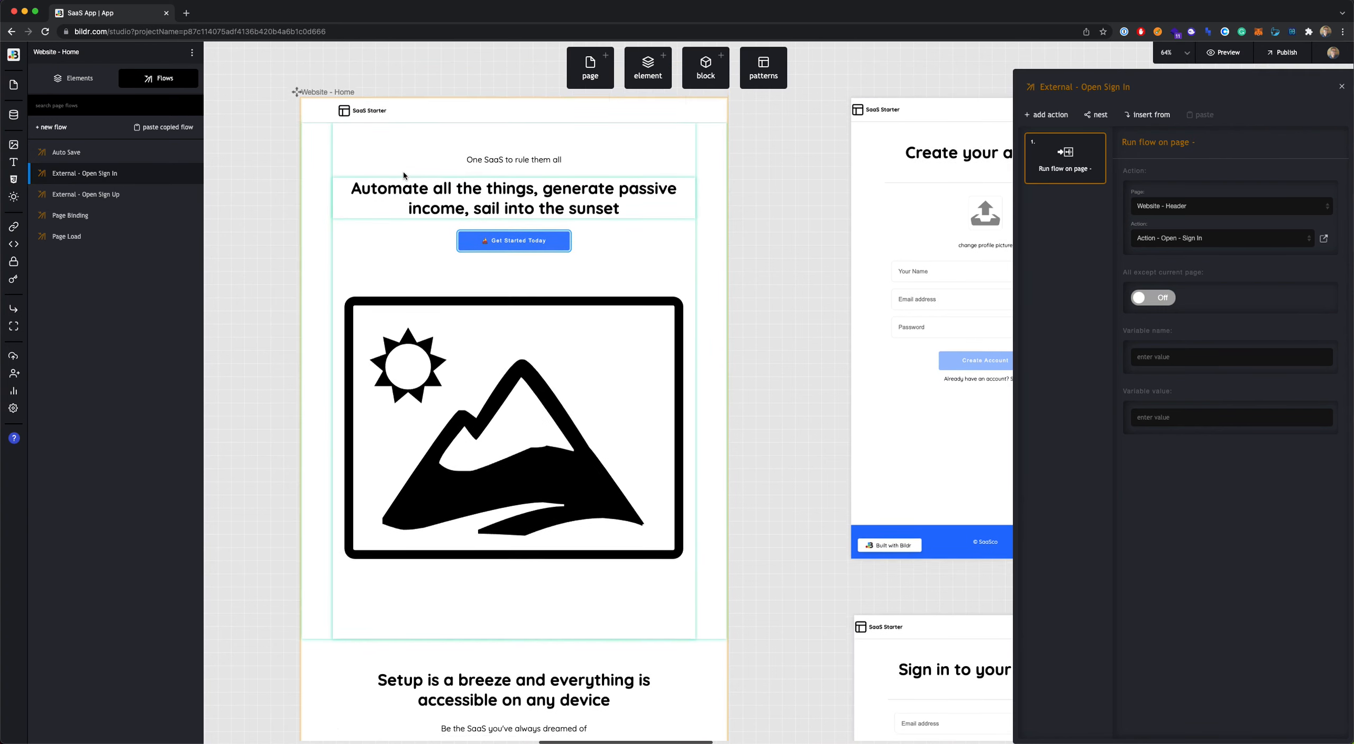
scroll(402, 171, "left", 1)
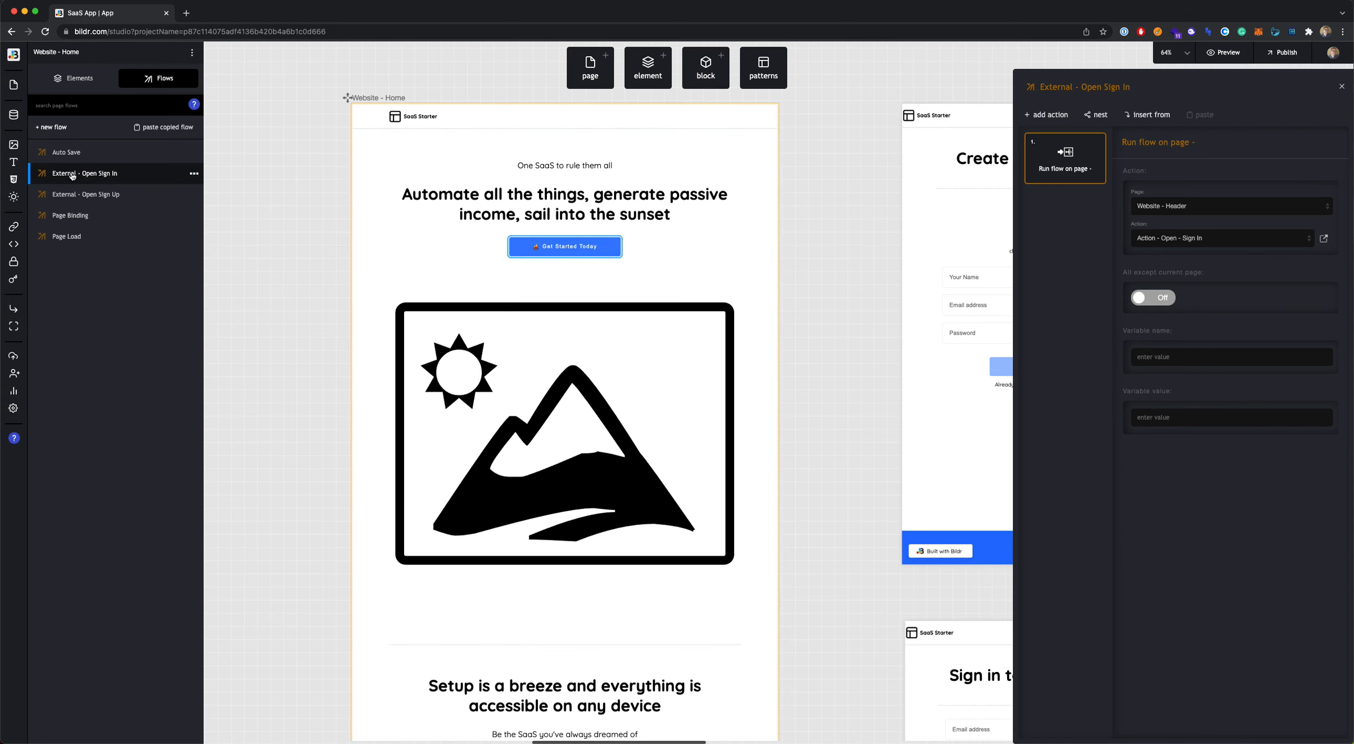
left_click(100, 175)
Step: Select the Website - Header component page below the sign-in page and list its flows to find Action - Open - Sign In
scroll(960, 269, "down", 8)
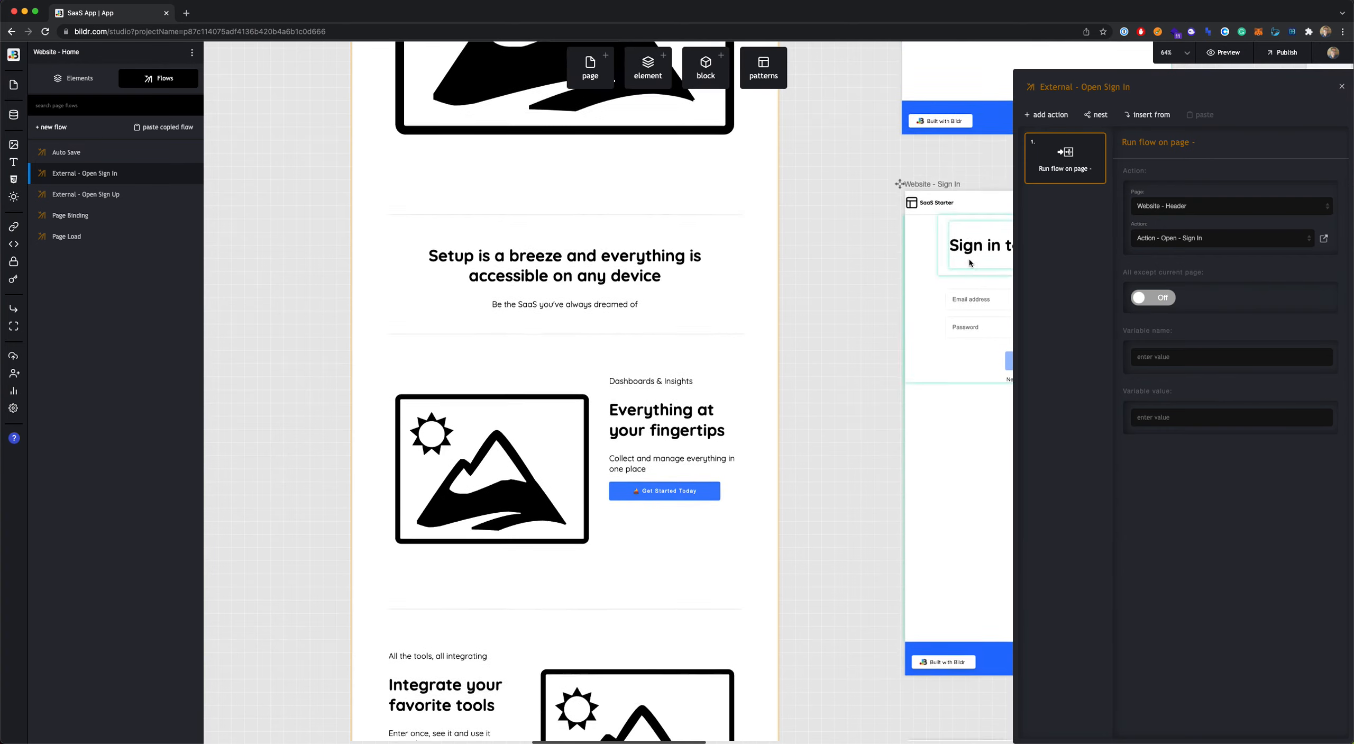
scroll(969, 256, "down", 4)
scroll(969, 254, "right", 3)
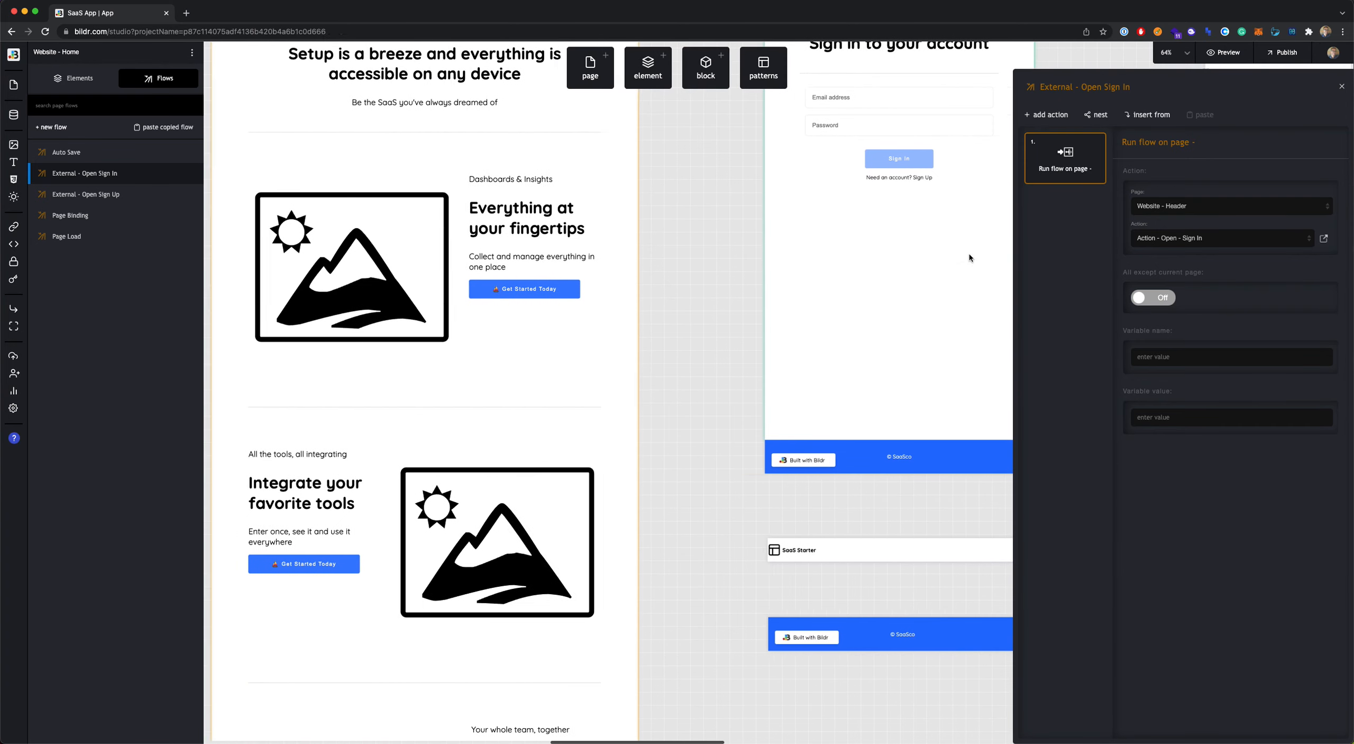
left_click(861, 546)
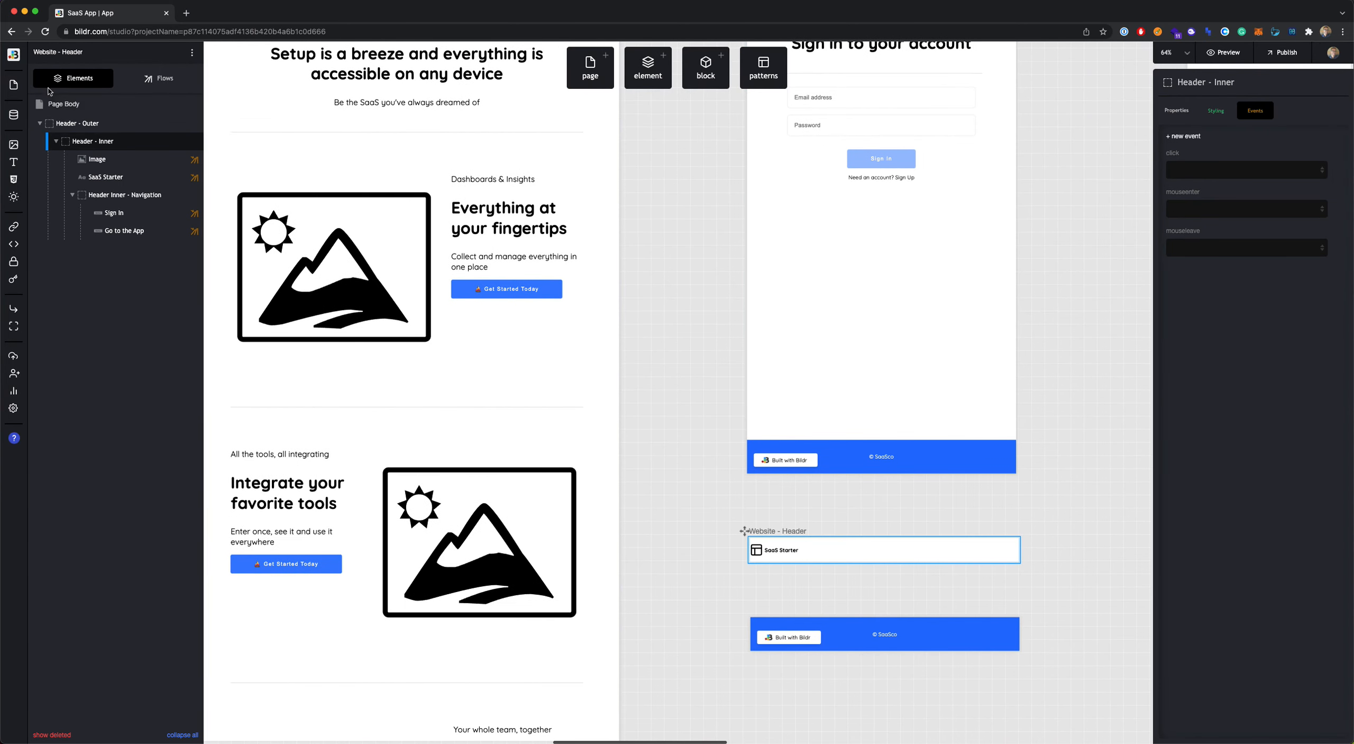
left_click(143, 78)
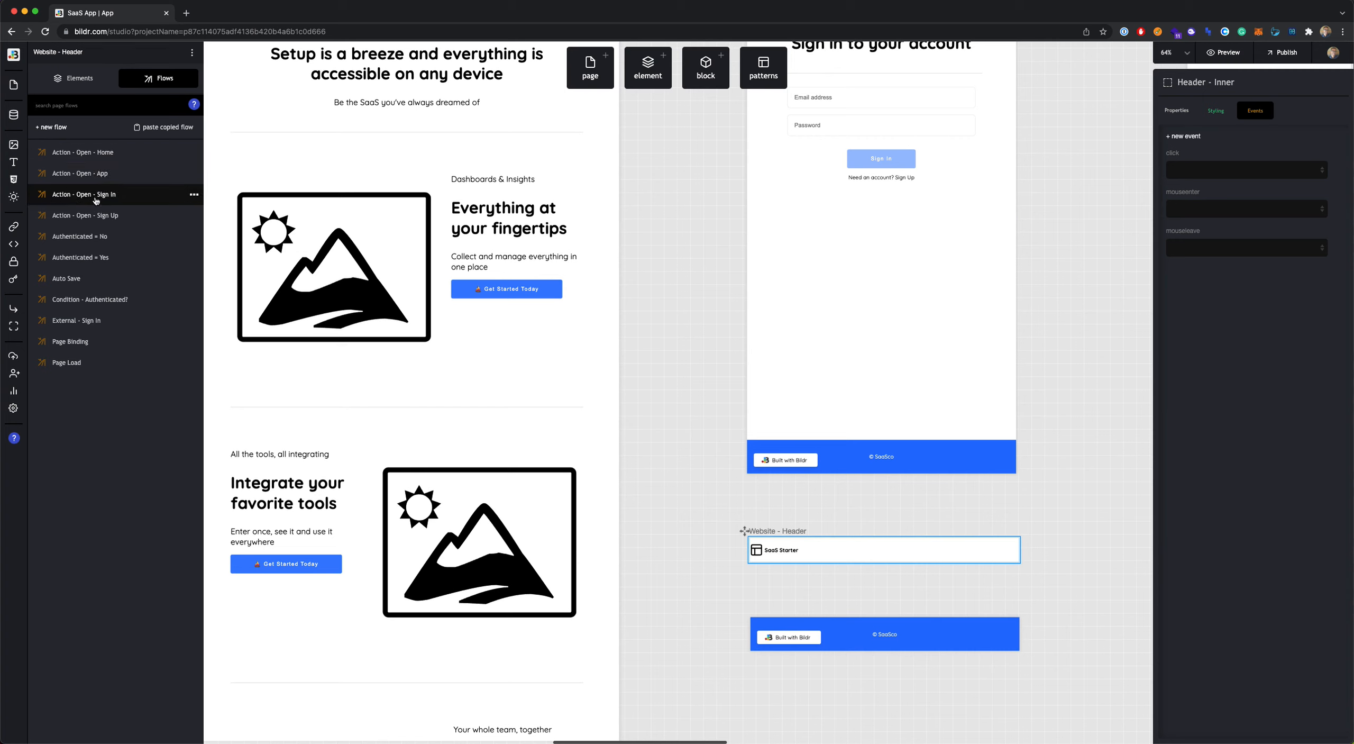
Step: Select the Get Started Today button in the "Everything at your fingertips" section and open its External - Open Sign Up click flow
scroll(375, 212, "up", 5)
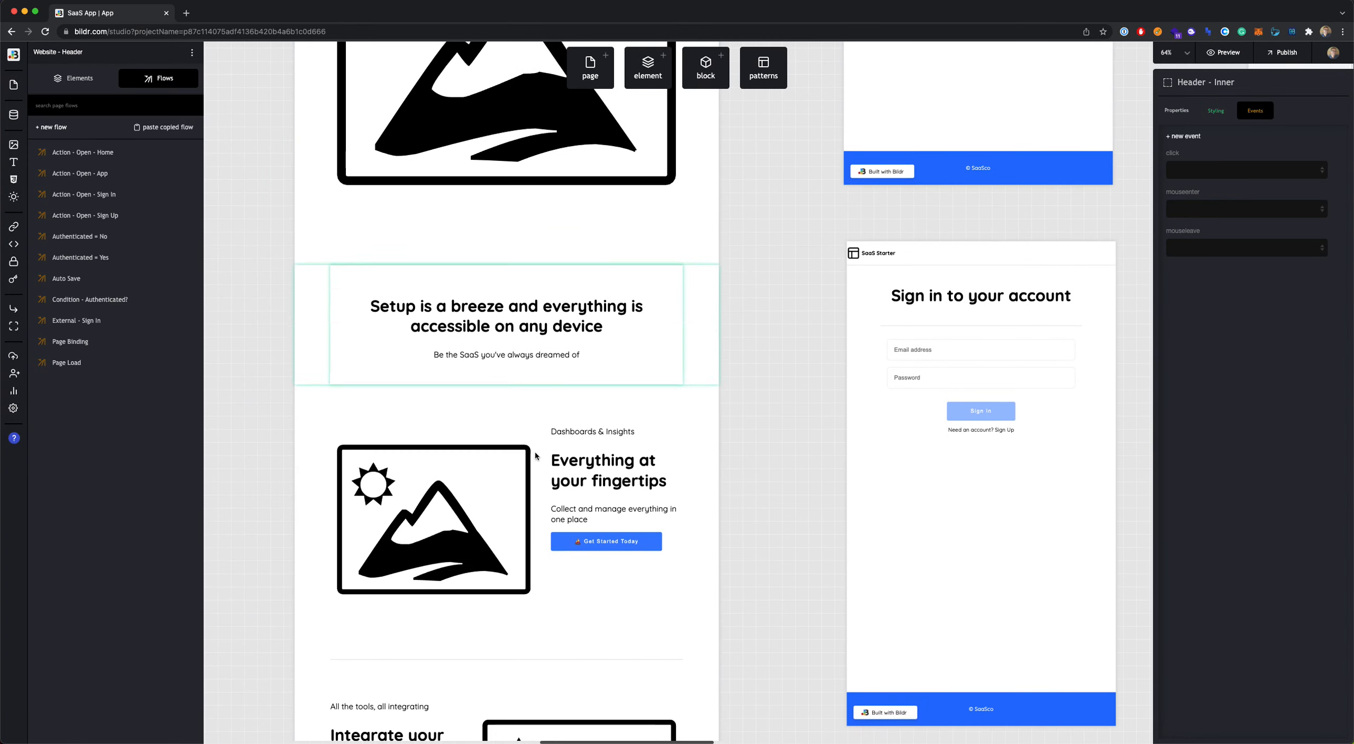
left_click(601, 548)
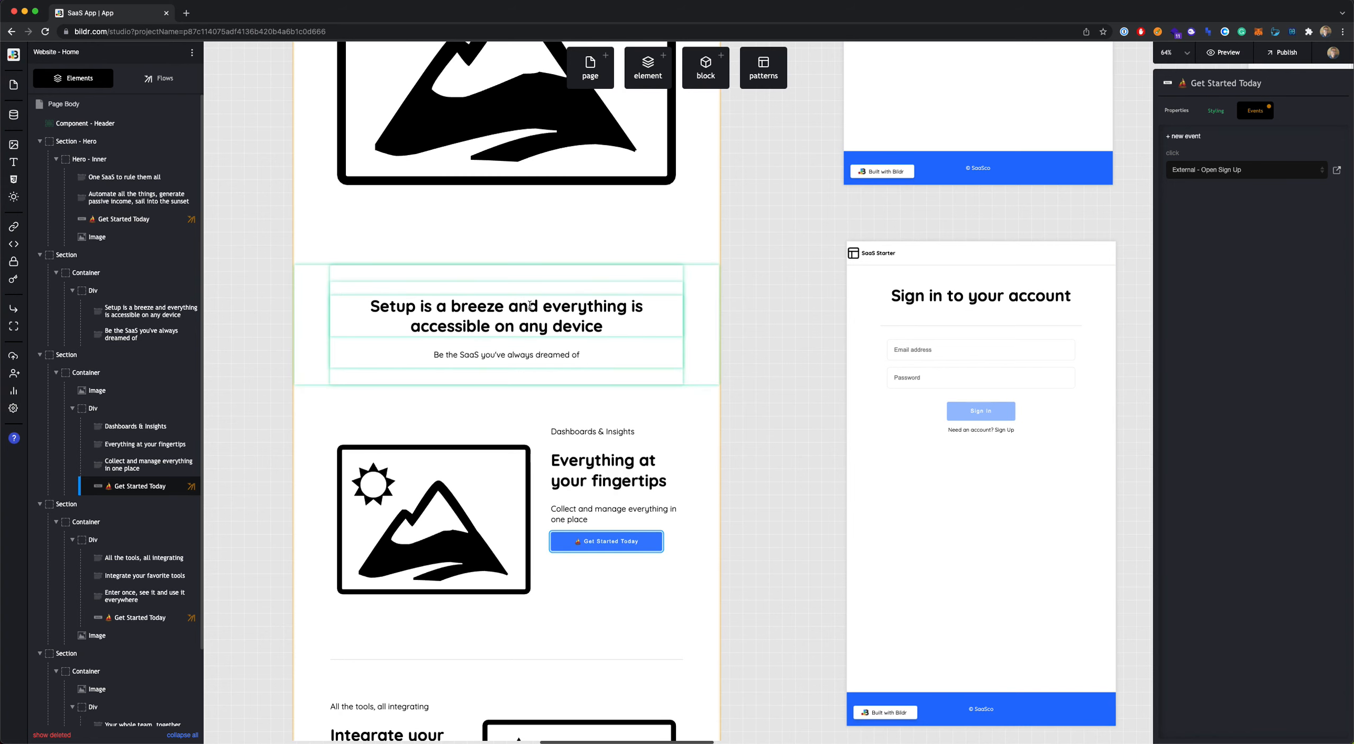
scroll(529, 302, "up", 7)
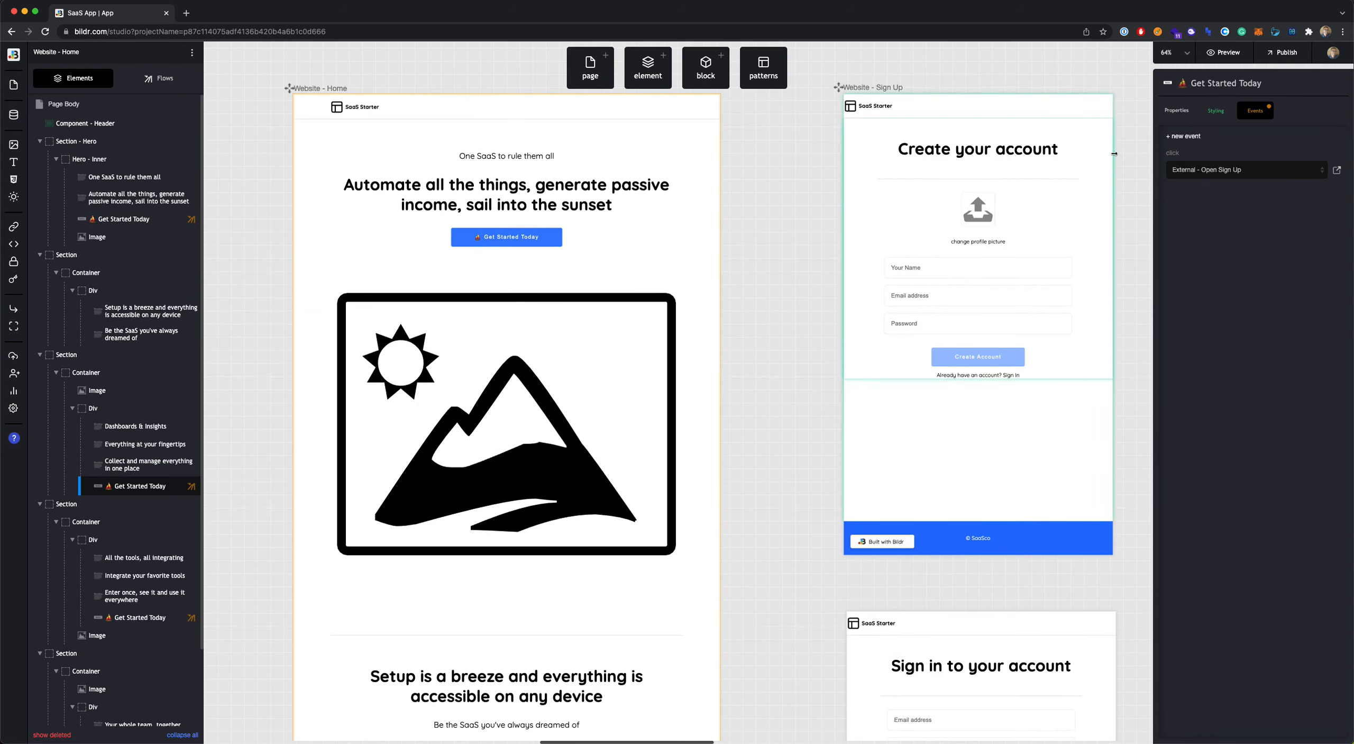
left_click(1336, 170)
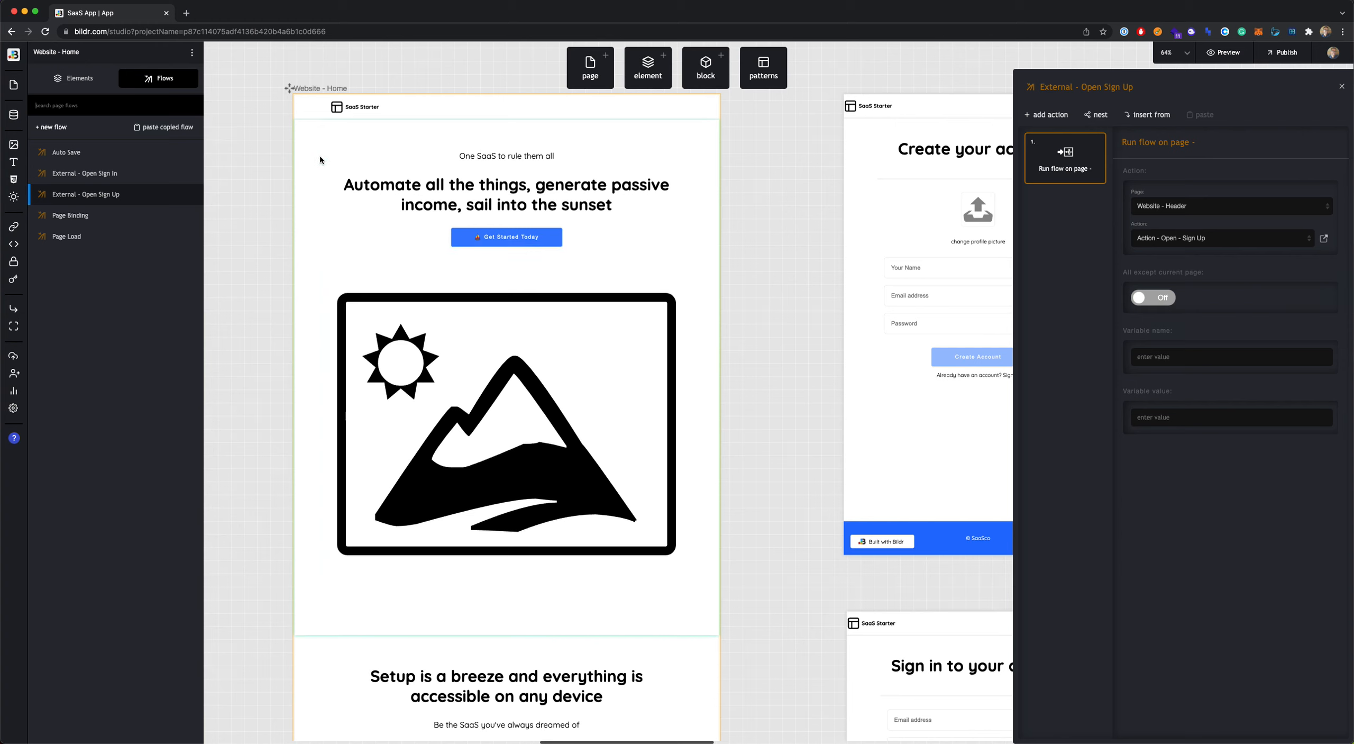
Step: Return to the Website - Home element tree and select the hero section, leaving the External - Open Sign Up flow
left_click(73, 77)
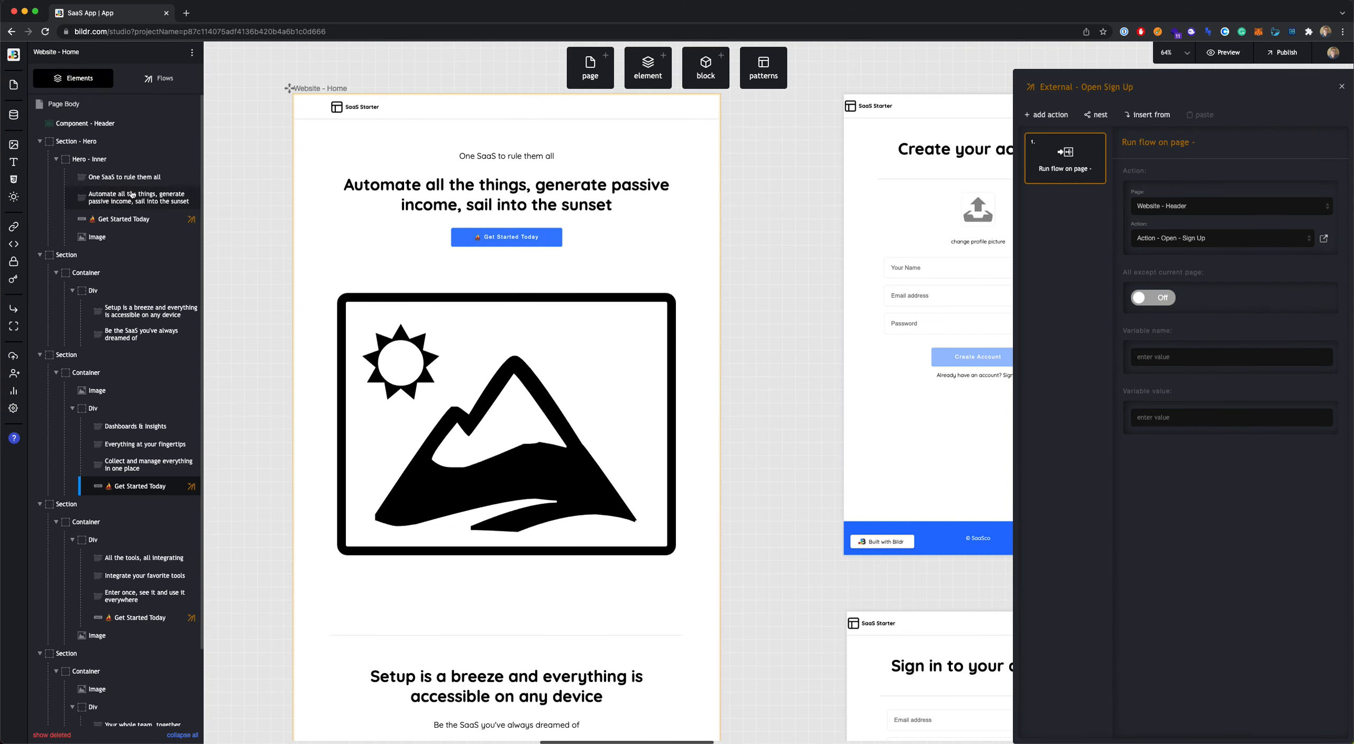
scroll(422, 225, "down", 1)
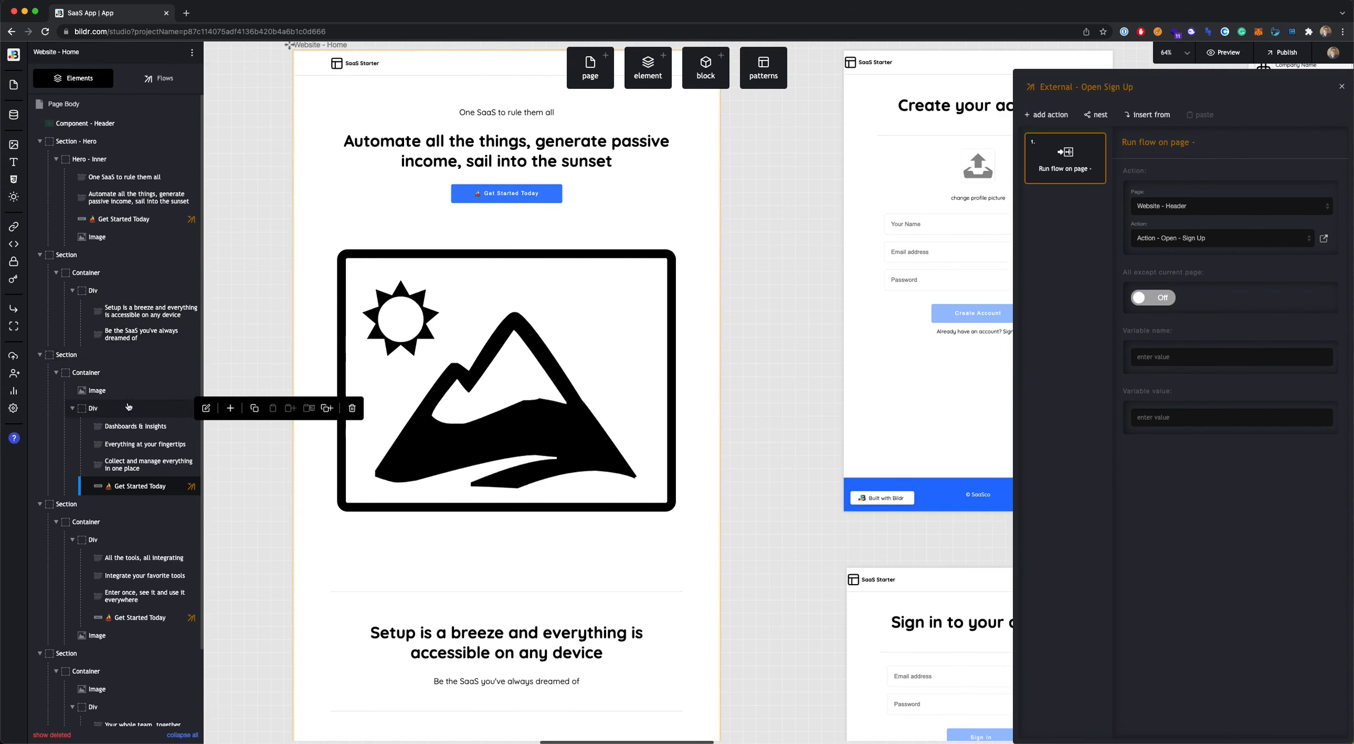
scroll(132, 359, "down", 3)
left_click(326, 272)
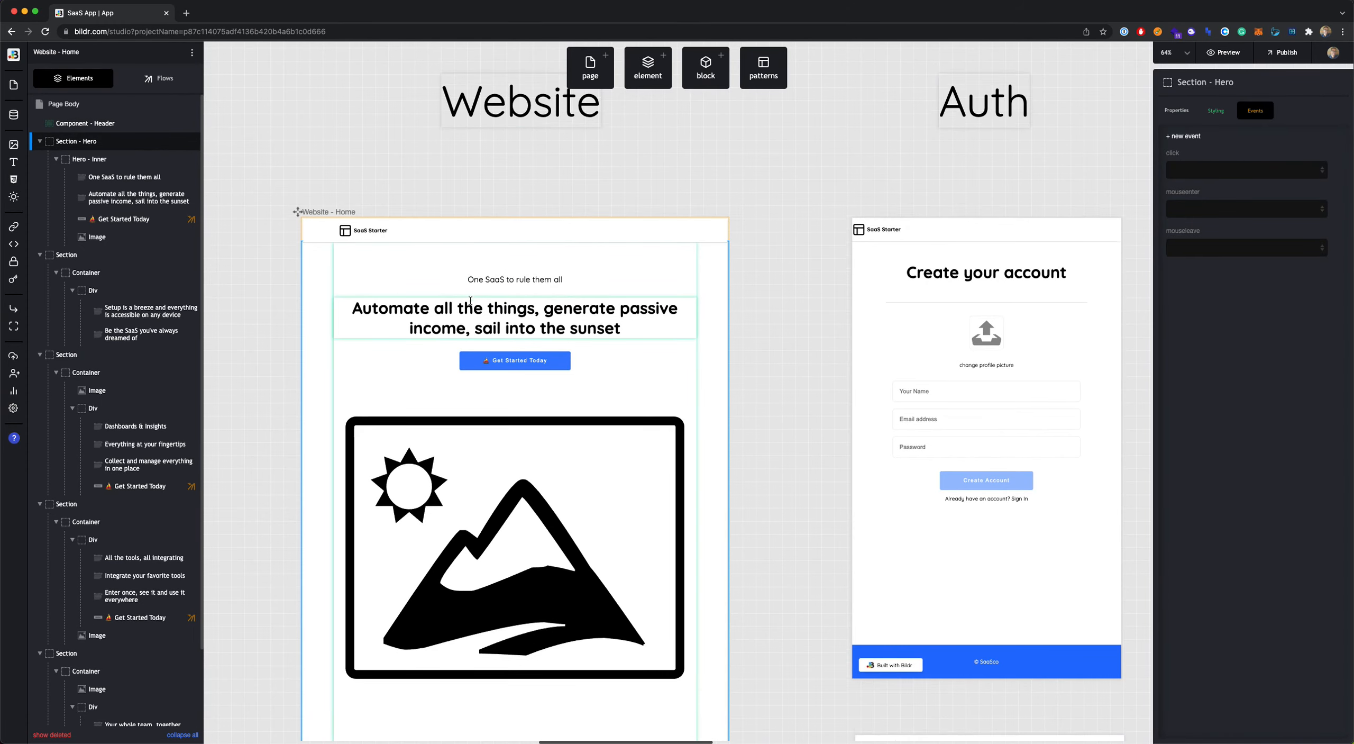
Step: Look over the Website - Home page once more and move on to the Website - Sign Up page in the Auth group
scroll(468, 296, "down", 10)
scroll(471, 302, "down", 10)
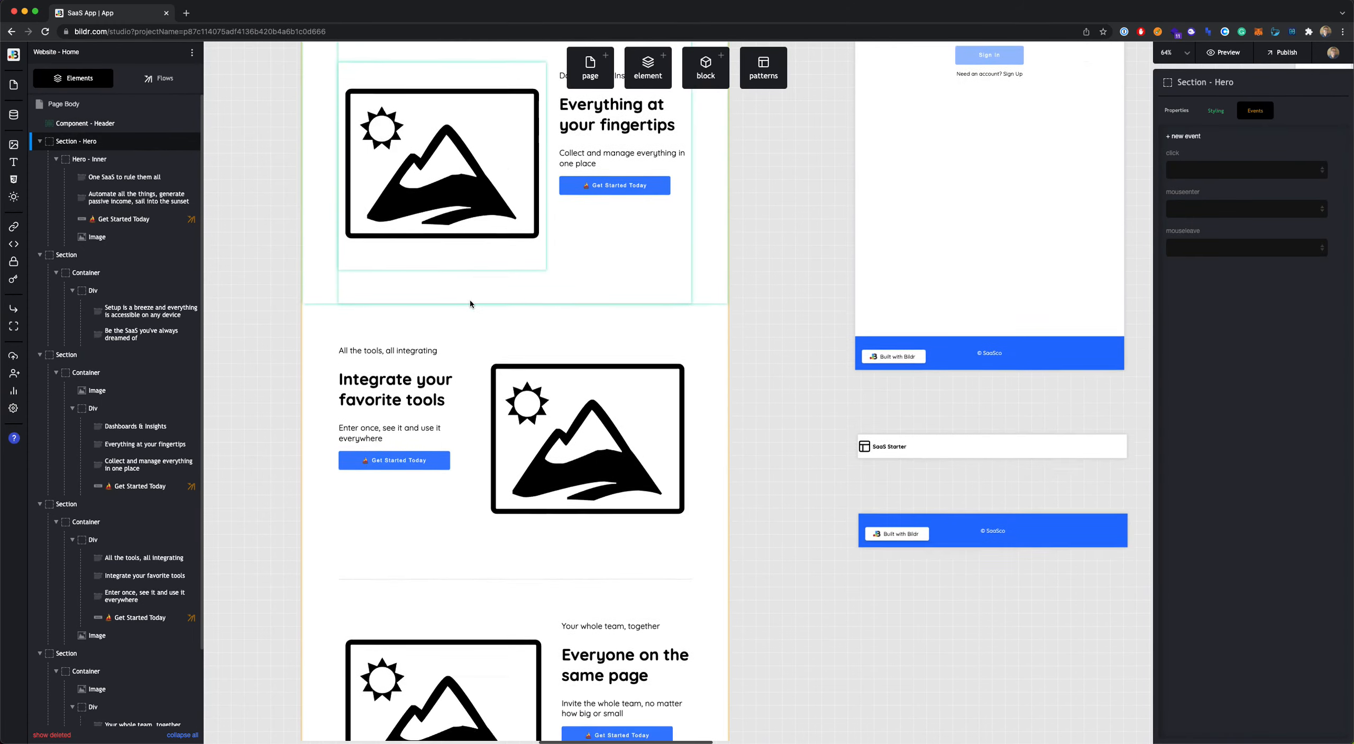
scroll(470, 302, "up", 14)
scroll(470, 303, "up", 8)
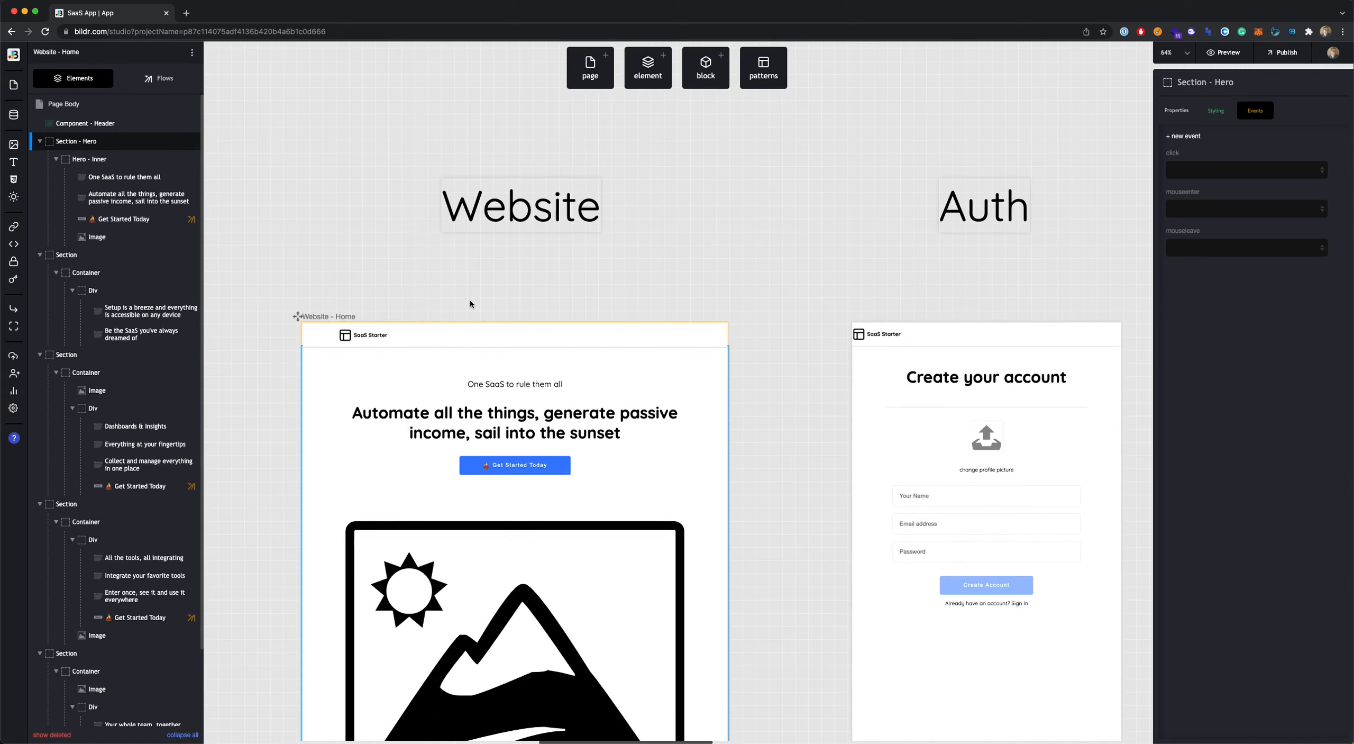
scroll(471, 300, "down", 3)
scroll(470, 300, "right", 8)
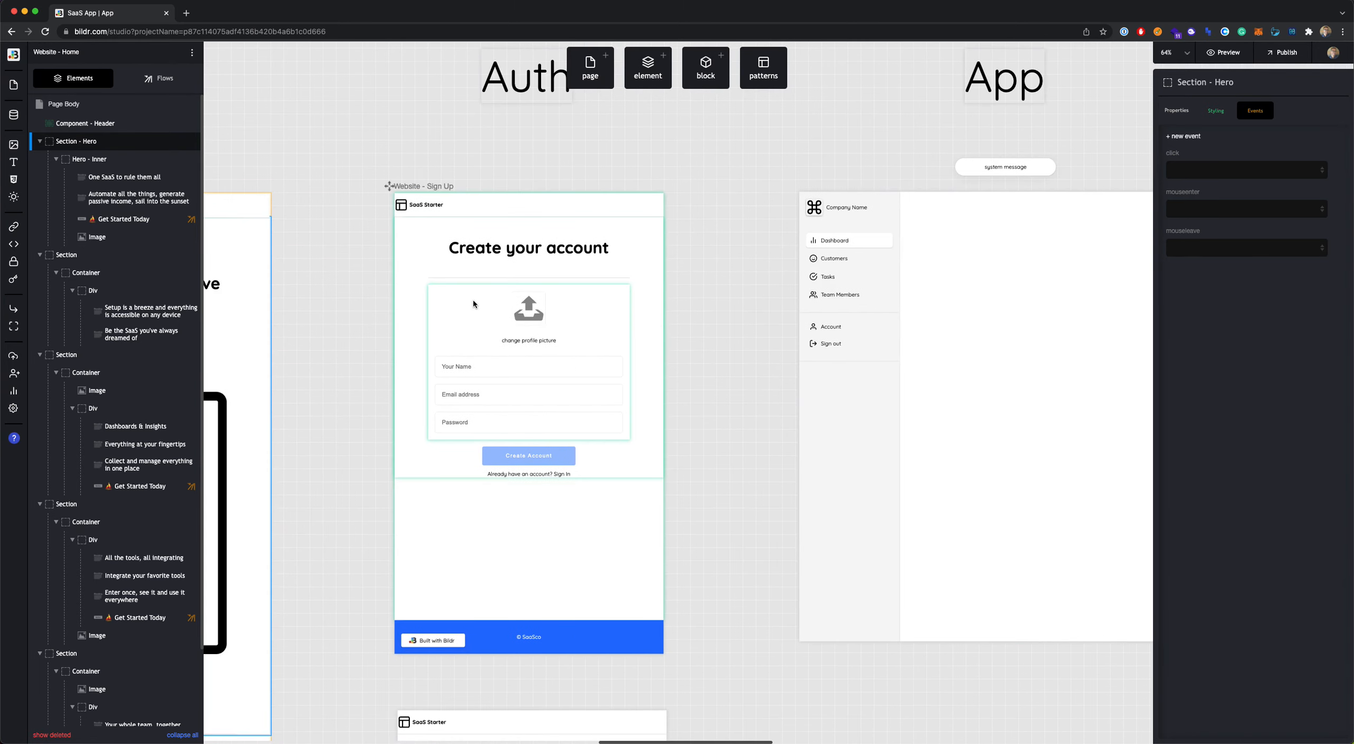